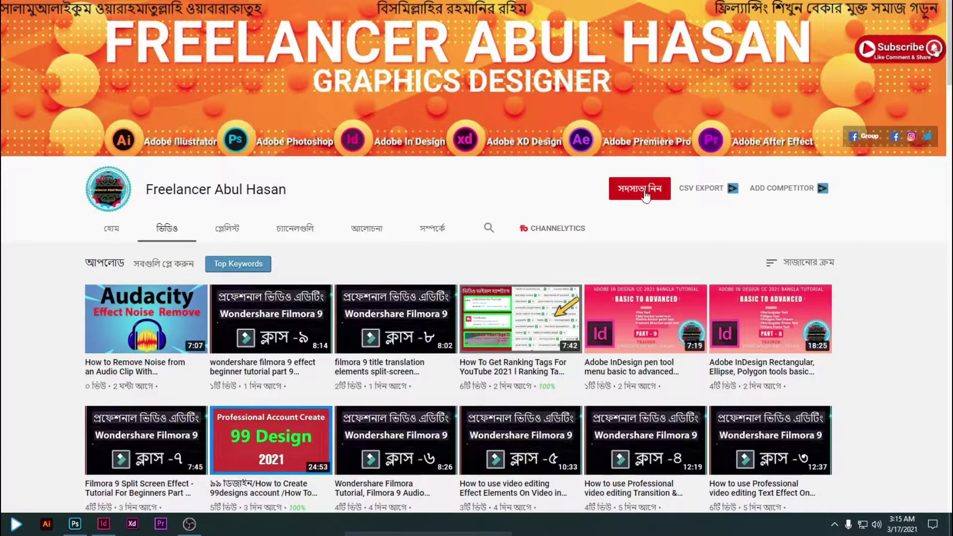
Subscribe to the channel and turn on all of its notifications.
{"action": "left_click", "coordinate": [640, 196]}
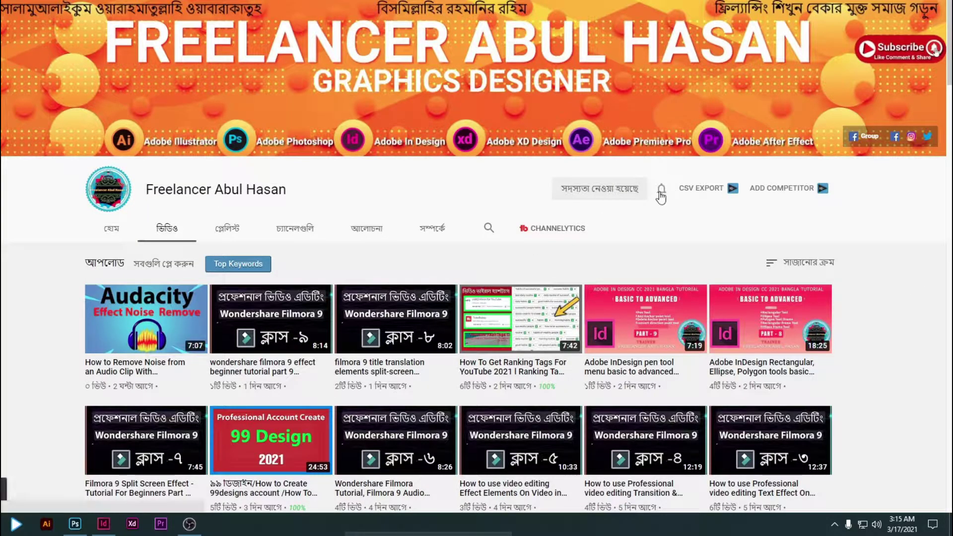
{"action": "left_click", "coordinate": [662, 189]}
{"action": "left_click", "coordinate": [663, 213]}
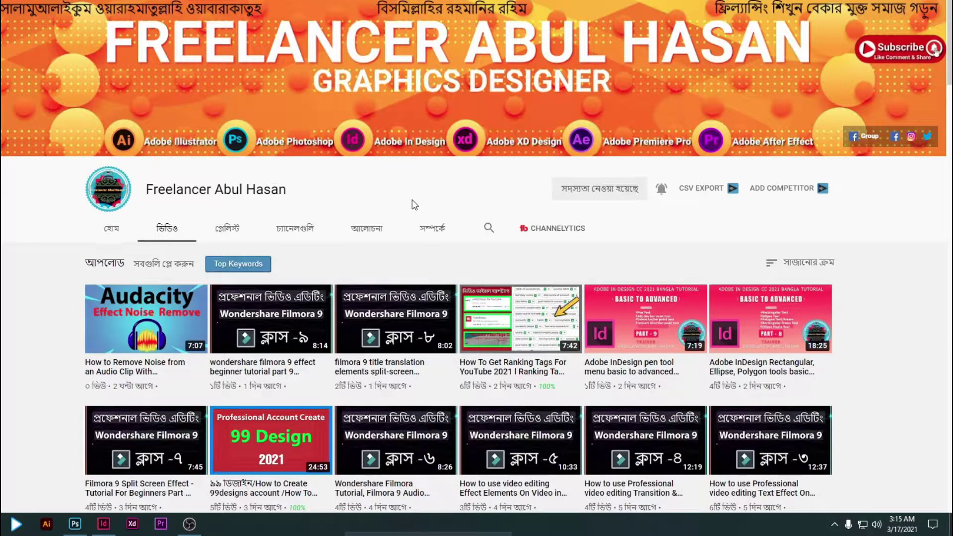
Look through the channel's playlists of design and video editing courses.
{"action": "left_click", "coordinate": [227, 228]}
{"action": "scroll", "coordinate": [193, 376], "scroll_direction": "down", "scroll_amount": 4}
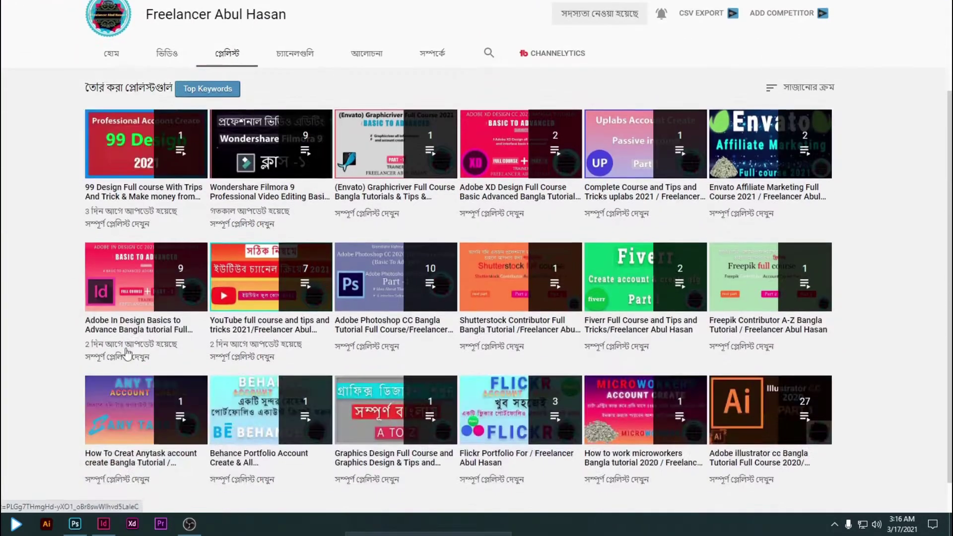
{"action": "scroll", "coordinate": [323, 323], "scroll_direction": "up", "scroll_amount": 4}
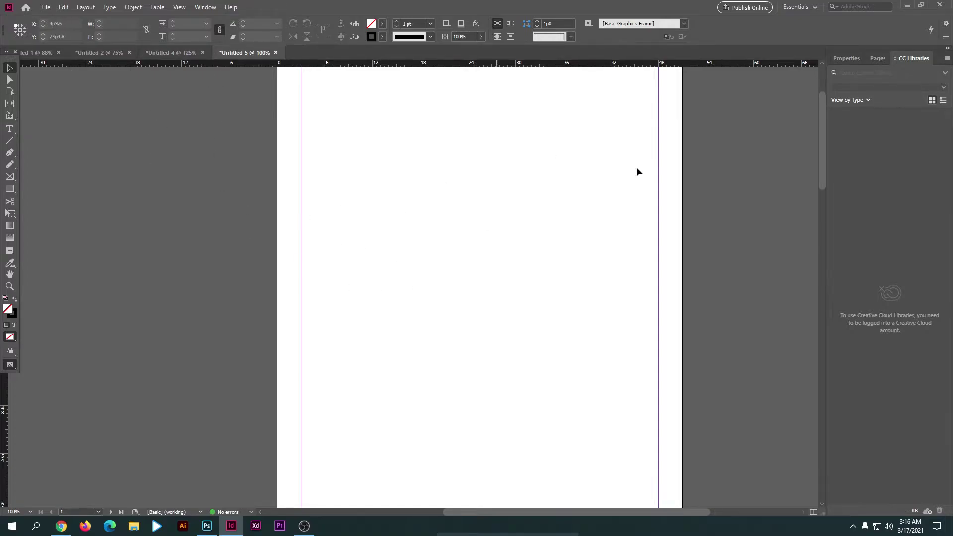
In InDesign, display the Character Styles panel and move it towards the page's outer edge.
{"action": "left_click", "coordinate": [205, 9]}
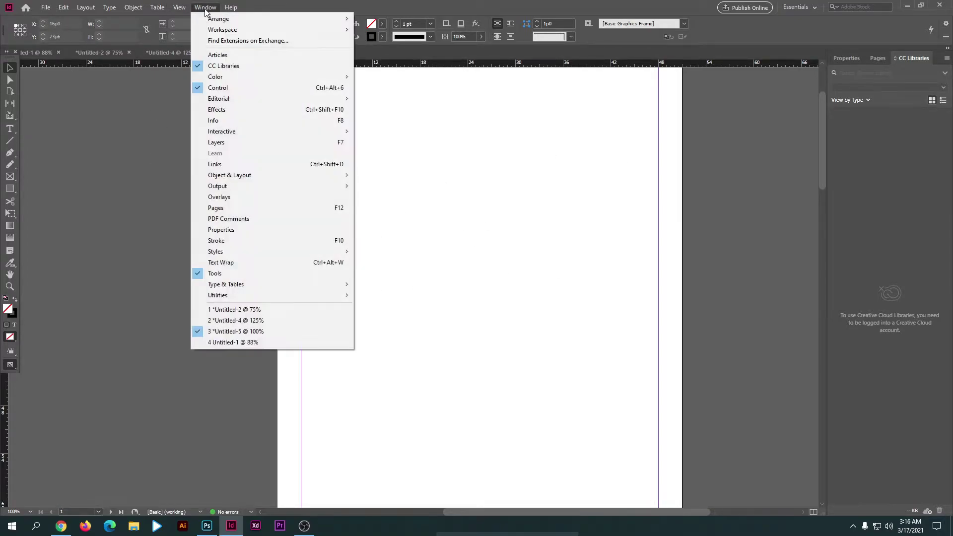
{"action": "mouse_move", "coordinate": [229, 252]}
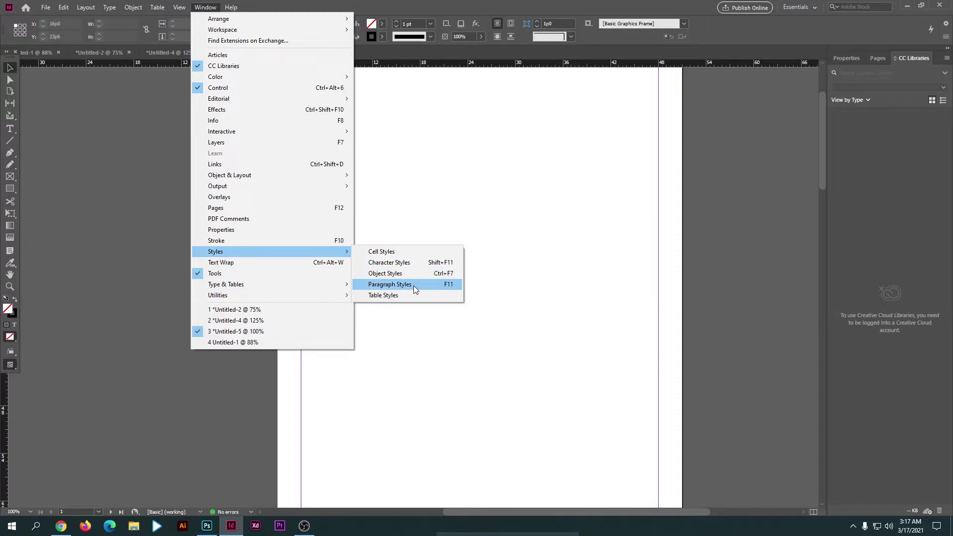
{"action": "left_click", "coordinate": [398, 263]}
{"action": "left_click_drag", "start_coordinate": [567, 198], "coordinate": [663, 205]}
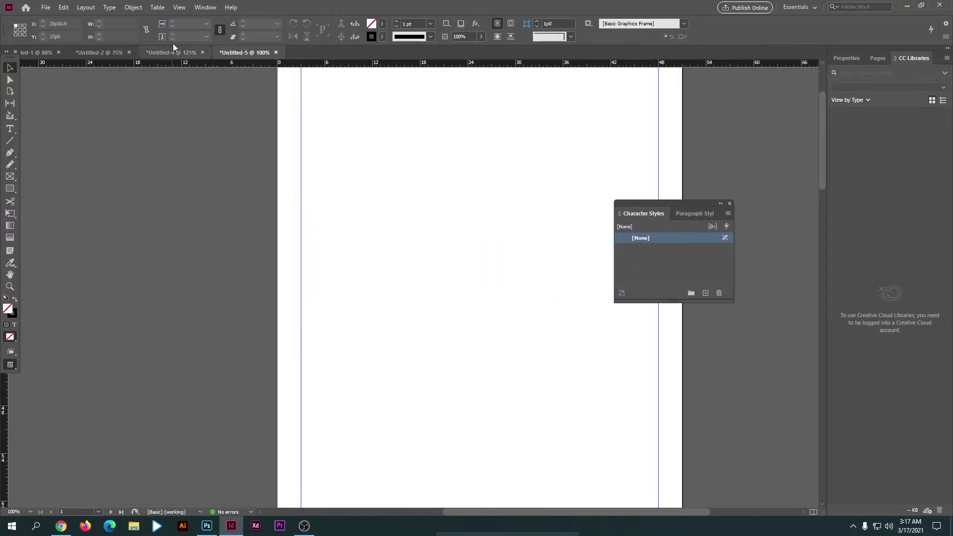
Display the Object Styles panel and group it with the Character Styles and Paragraph Styles panels.
{"action": "left_click", "coordinate": [205, 8]}
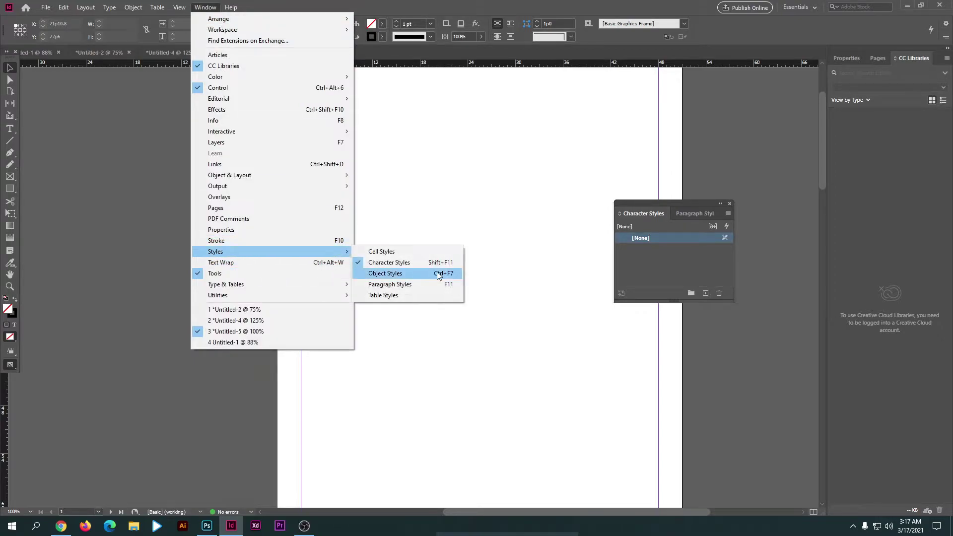
{"action": "left_click", "coordinate": [395, 273]}
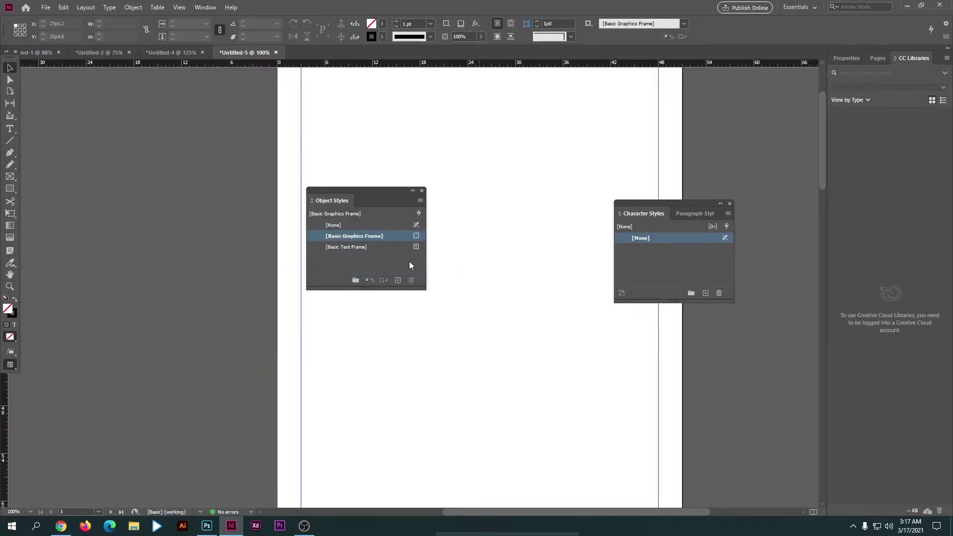
{"action": "left_click_drag", "start_coordinate": [353, 189], "coordinate": [713, 230]}
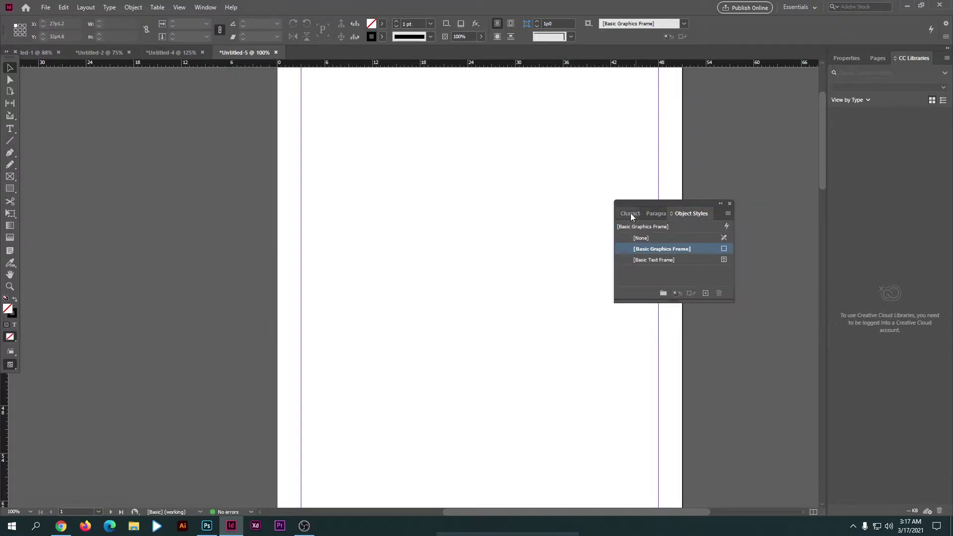
Move the styles panel group off the page and bring Paragraph Styles to the front, with the sample text in view.
{"action": "left_click", "coordinate": [631, 214]}
{"action": "left_click", "coordinate": [684, 213]}
{"action": "left_click", "coordinate": [703, 213]}
{"action": "left_click_drag", "start_coordinate": [697, 202], "coordinate": [773, 175]}
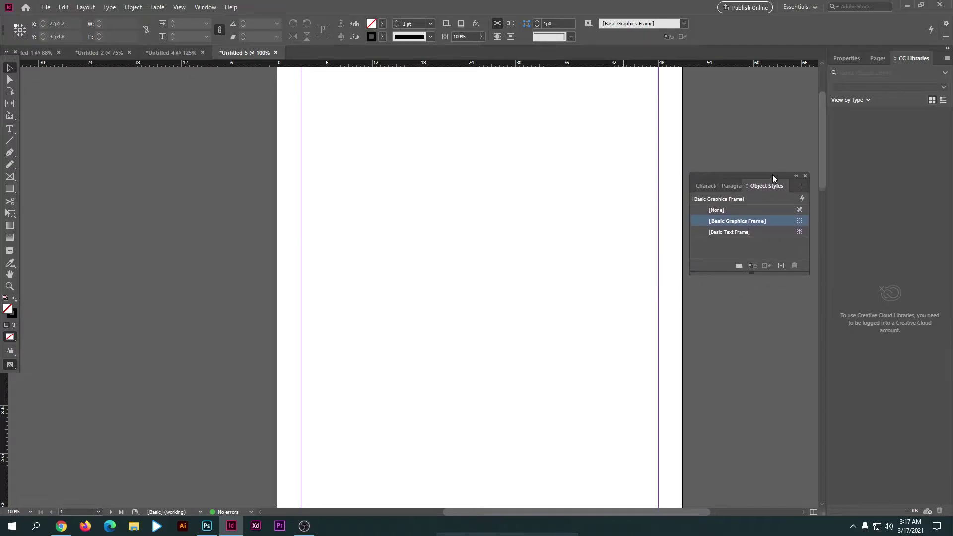
{"action": "left_click", "coordinate": [733, 192]}
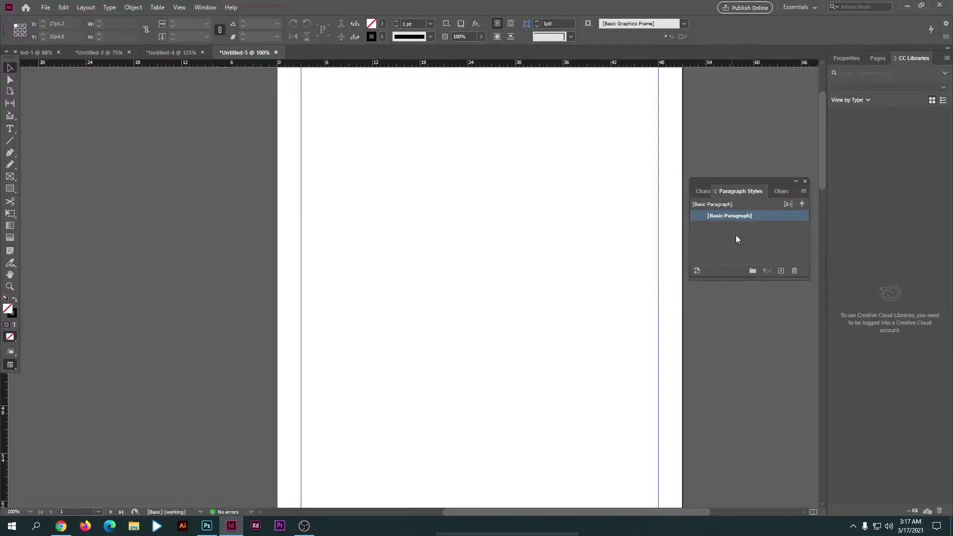
{"action": "scroll", "coordinate": [621, 308], "scroll_direction": "up", "scroll_amount": 2}
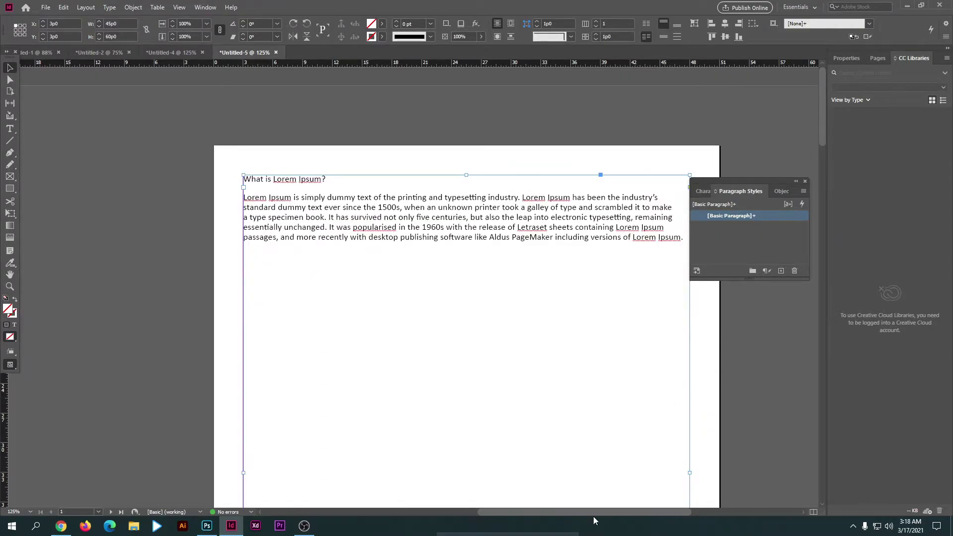
{"action": "left_click_drag", "start_coordinate": [591, 512], "coordinate": [611, 513]}
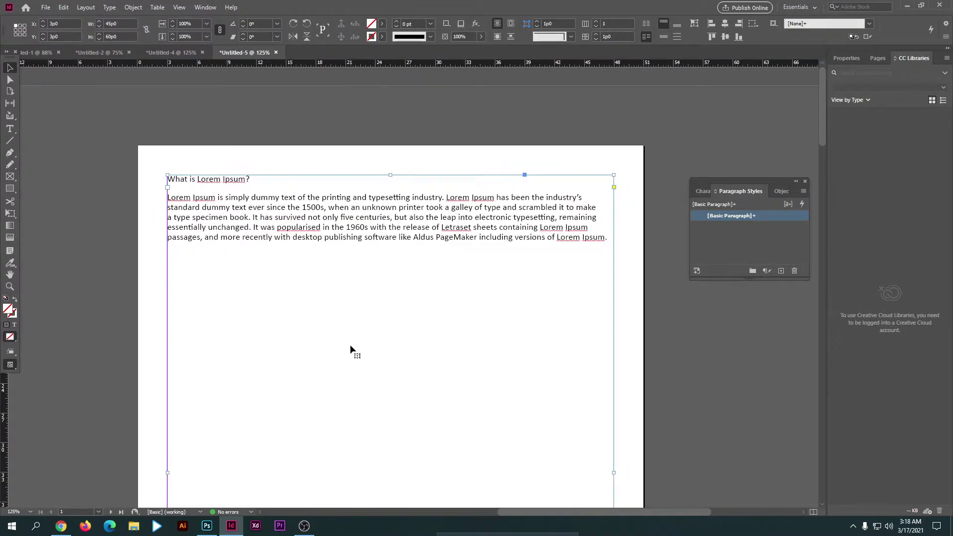
Switch to the browser and examine how headlines and body text differ in the newspaper image results.
{"action": "left_click", "coordinate": [61, 527]}
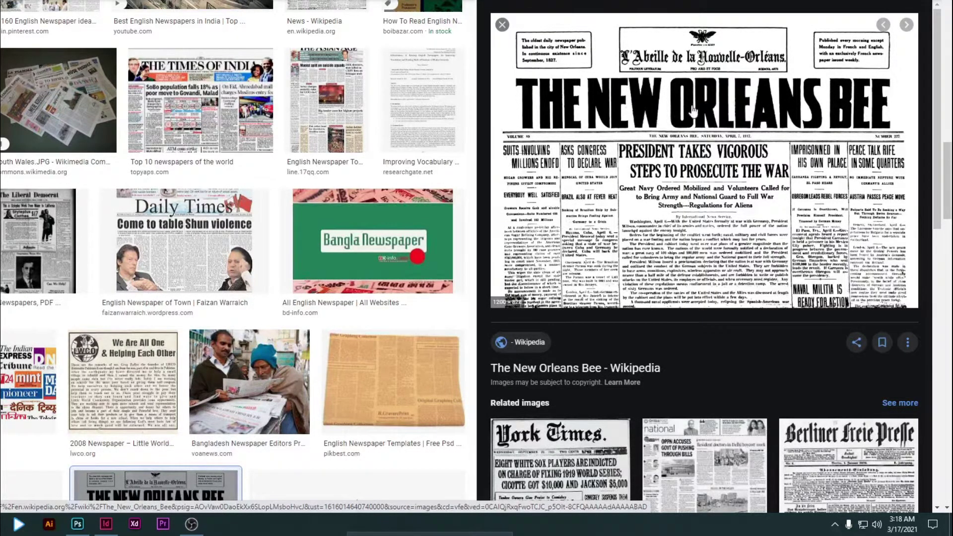
{"action": "scroll", "coordinate": [677, 270], "scroll_direction": "down", "scroll_amount": 10}
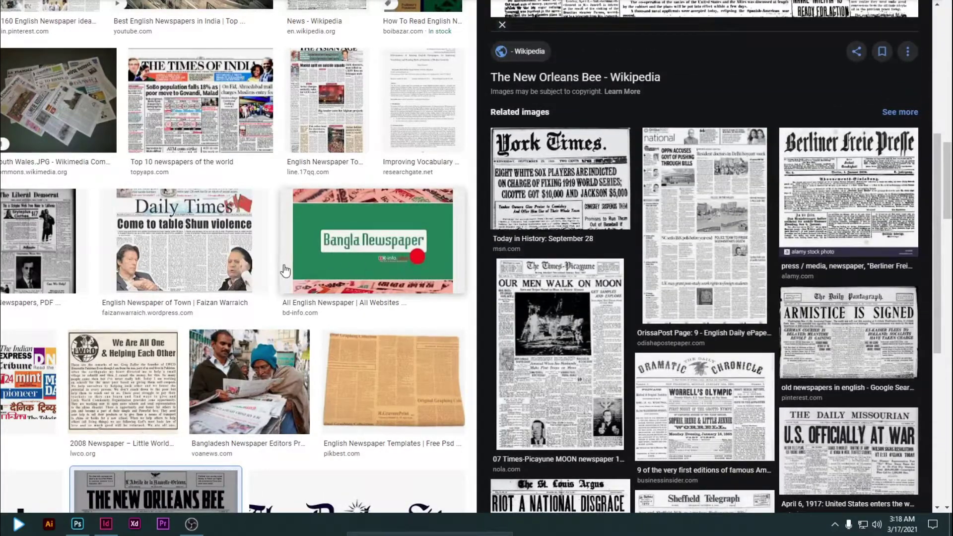
{"action": "left_click", "coordinate": [203, 248]}
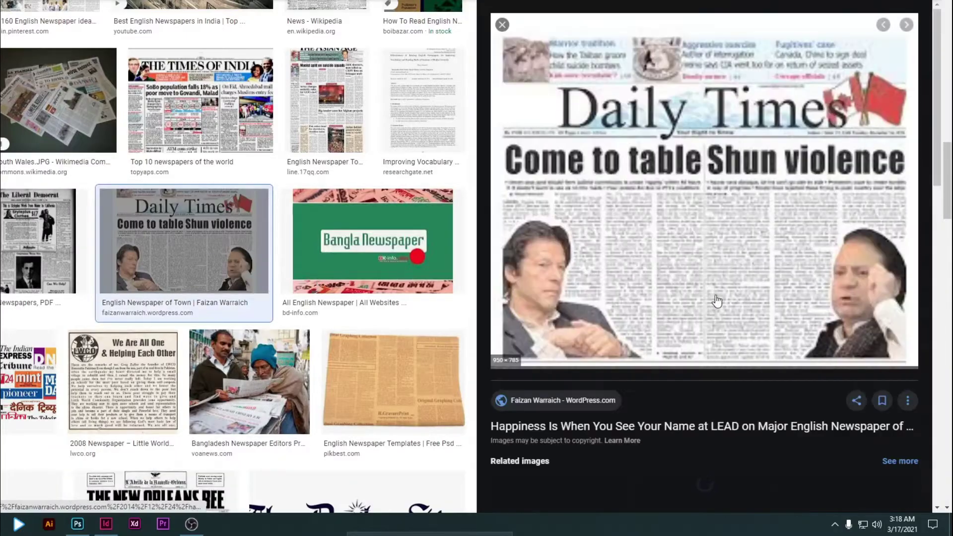
{"action": "scroll", "coordinate": [203, 248], "scroll_direction": "up", "scroll_amount": 5}
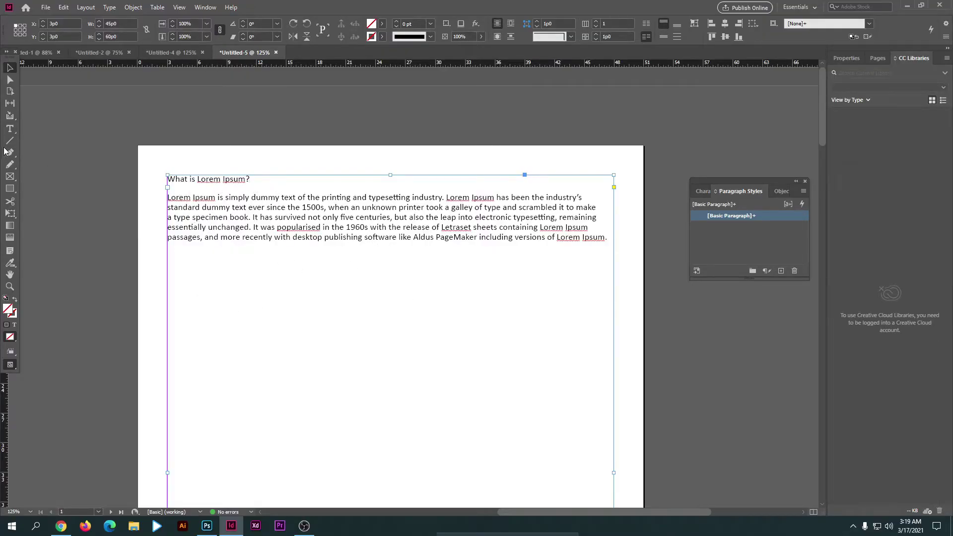
Select the heading "What is Lorem Ipsum?" in the InDesign document and create a new paragraph style.
{"action": "left_click", "coordinate": [10, 129]}
{"action": "left_click_drag", "start_coordinate": [250, 179], "coordinate": [185, 179]}
{"action": "key", "text": "ctrl+z"}
{"action": "left_click_drag", "start_coordinate": [259, 179], "coordinate": [167, 179]}
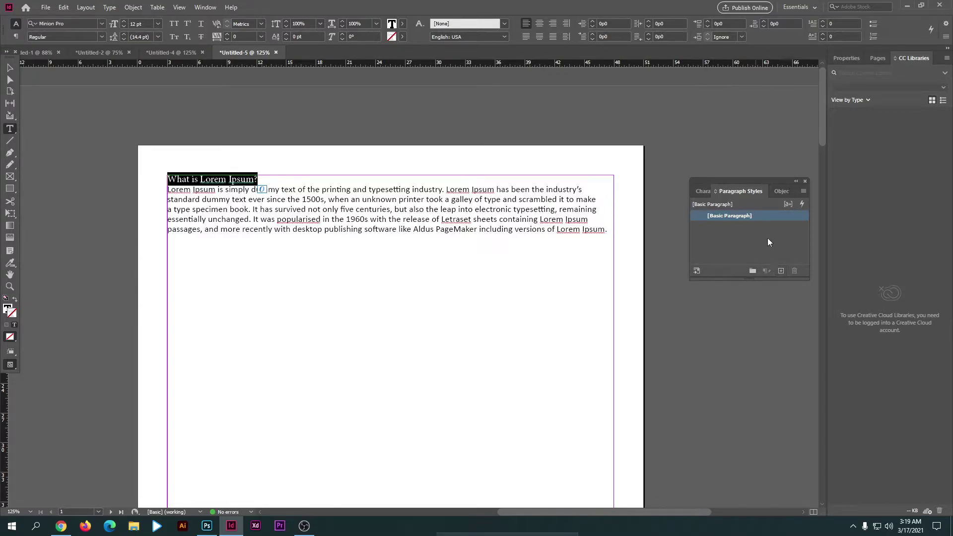
{"action": "left_click", "coordinate": [781, 272]}
{"action": "left_click_drag", "start_coordinate": [752, 187], "coordinate": [707, 218]}
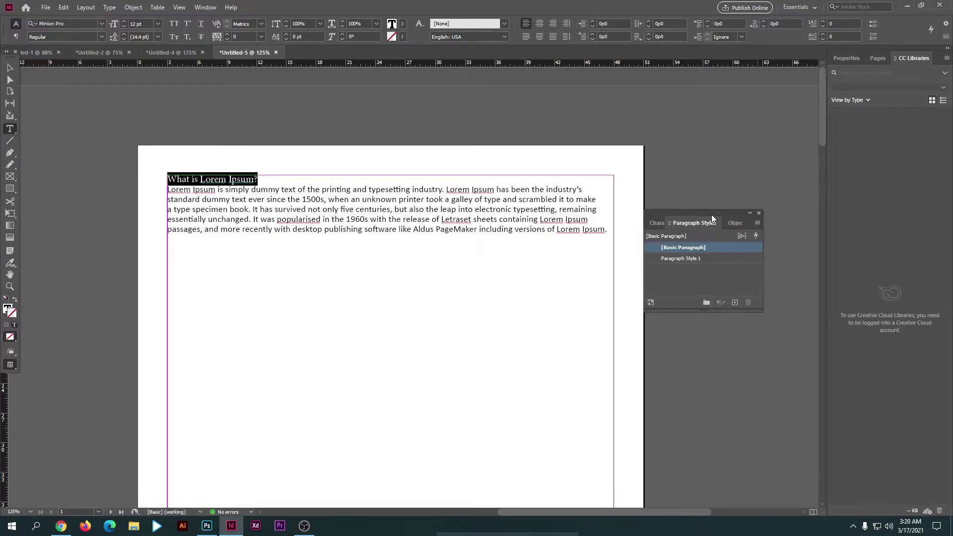
Rename the new paragraph style as "Paragraph Style 1 11" and open its Basic Character Formats options.
{"action": "left_click", "coordinate": [707, 258]}
{"action": "left_click", "coordinate": [705, 259]}
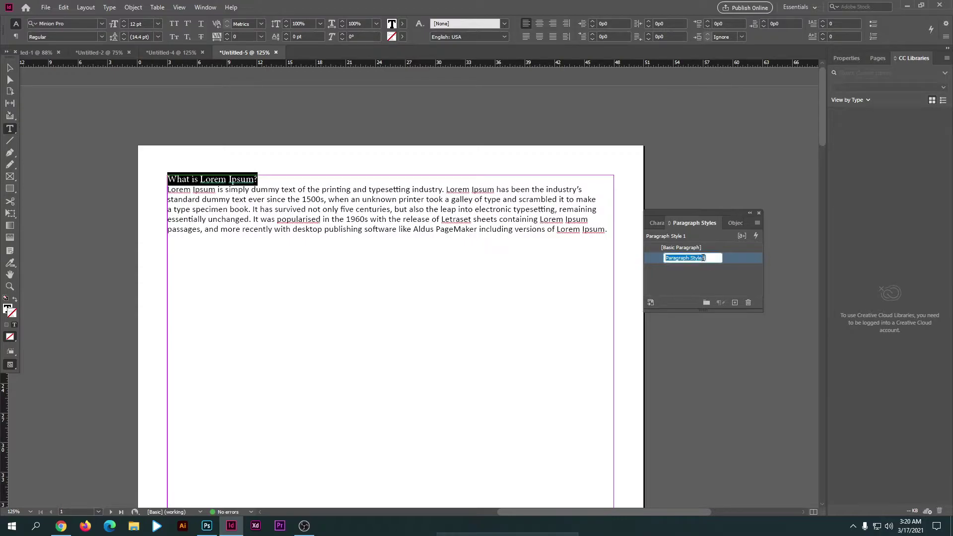
{"action": "double_click", "coordinate": [732, 259]}
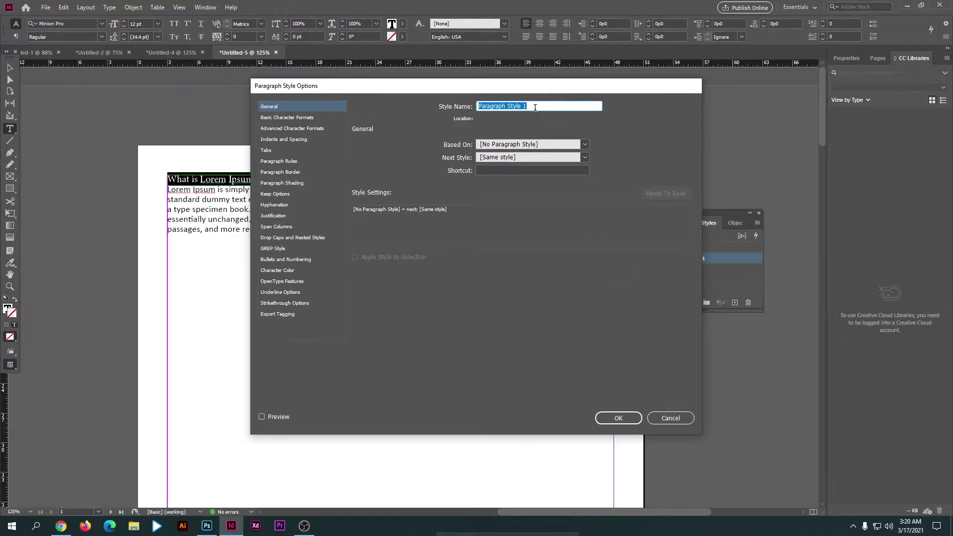
{"action": "key", "text": "BackSpace"}
{"action": "key", "text": "ctrl+z"}
{"action": "left_click", "coordinate": [544, 108]}
{"action": "type", "text": "11"}
{"action": "key", "text": "Tab"}
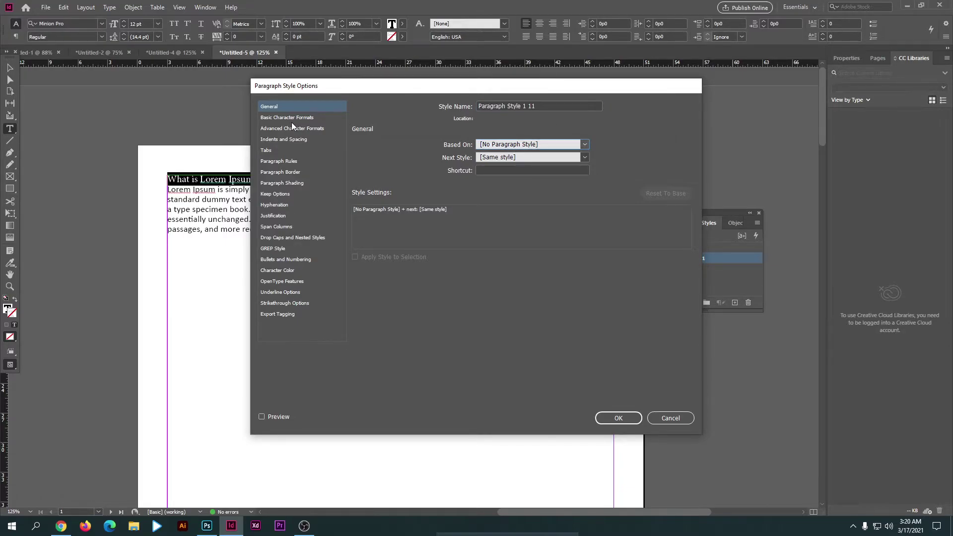
{"action": "left_click", "coordinate": [291, 121]}
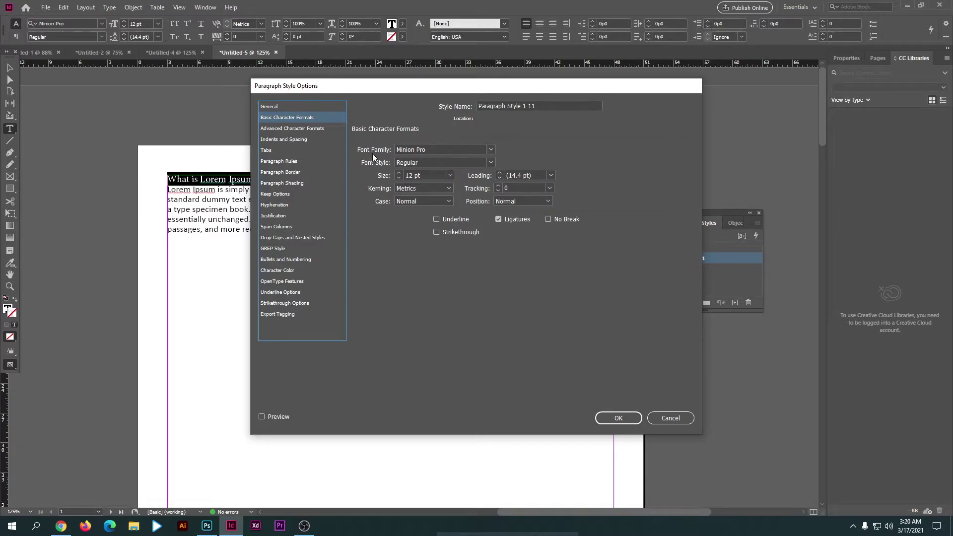
Set the paragraph style's font family to Adobe Devanagari and check its available font styles.
{"action": "left_click", "coordinate": [491, 150]}
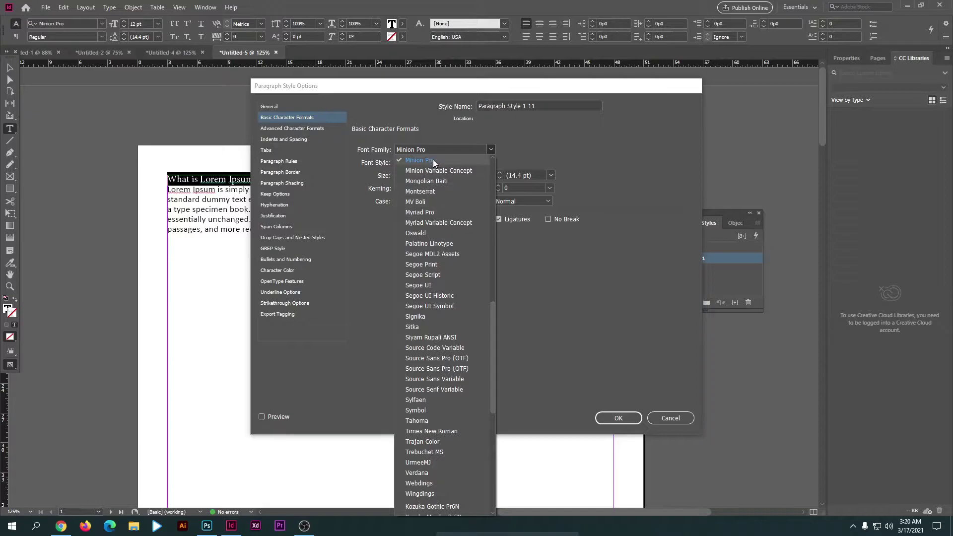
{"action": "left_click", "coordinate": [434, 155]}
{"action": "left_click", "coordinate": [491, 150]}
{"action": "scroll", "coordinate": [420, 480], "scroll_direction": "down", "scroll_amount": 10}
{"action": "left_click", "coordinate": [420, 464]}
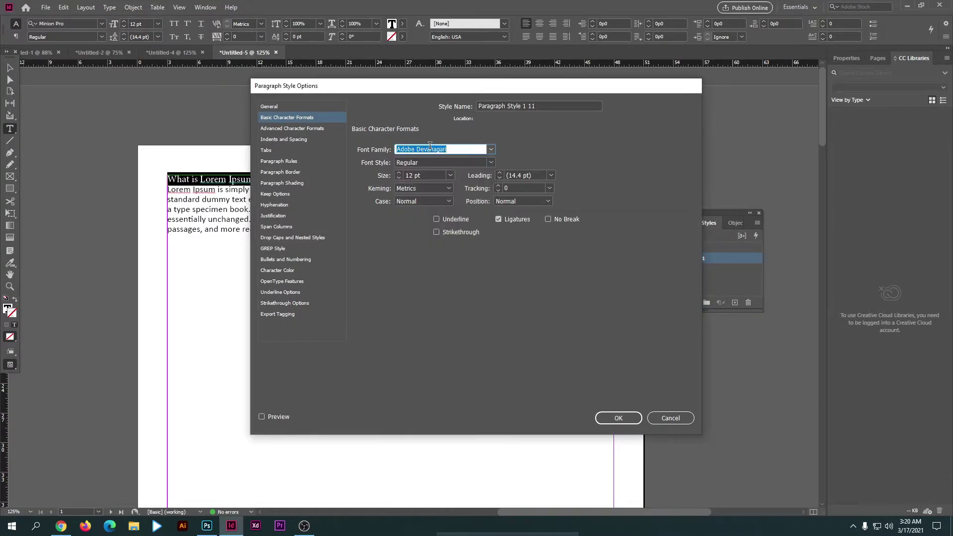
{"action": "left_click", "coordinate": [490, 163]}
{"action": "left_click", "coordinate": [493, 165]}
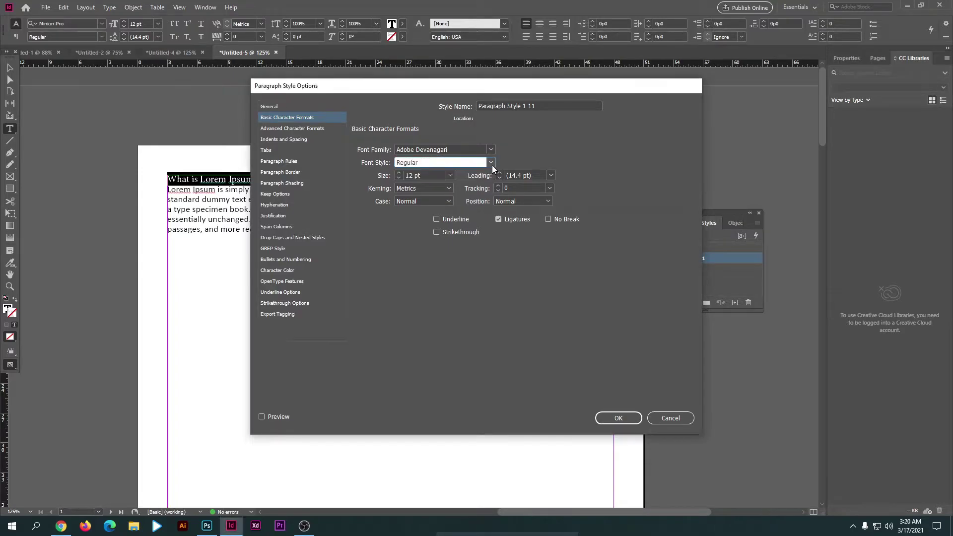
Set the paragraph style's font family to Nirmala UI and its font style to Bold.
{"action": "left_click", "coordinate": [490, 150]}
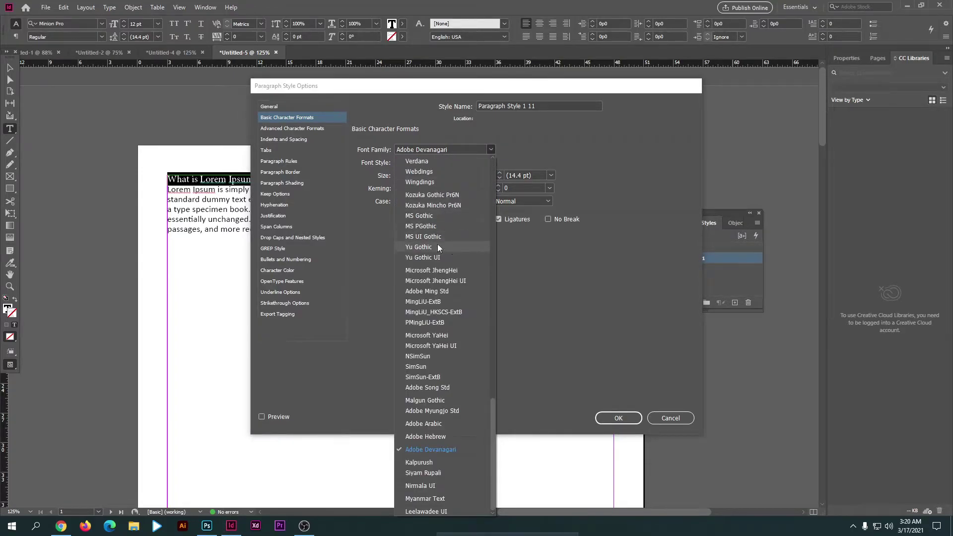
{"action": "left_click", "coordinate": [426, 486]}
{"action": "left_click", "coordinate": [490, 161]}
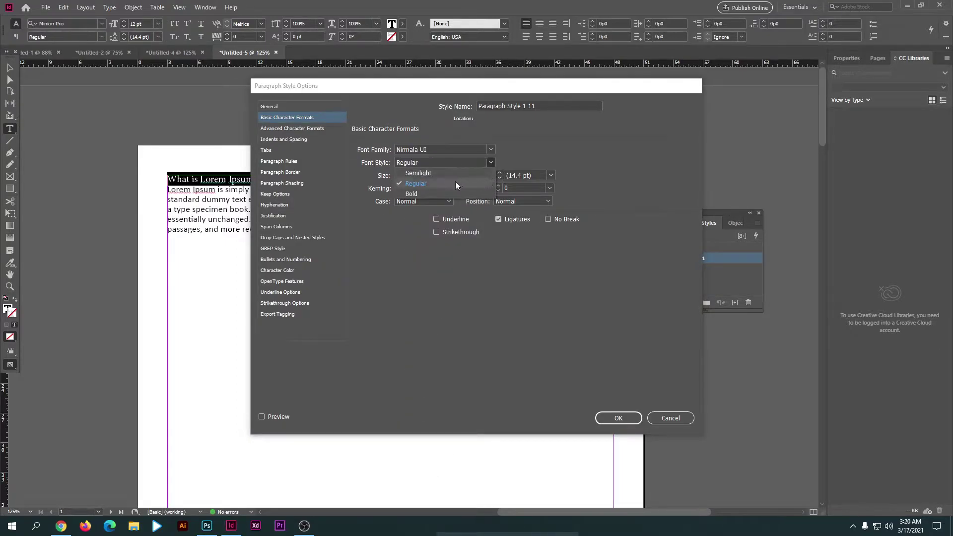
{"action": "left_click", "coordinate": [422, 194]}
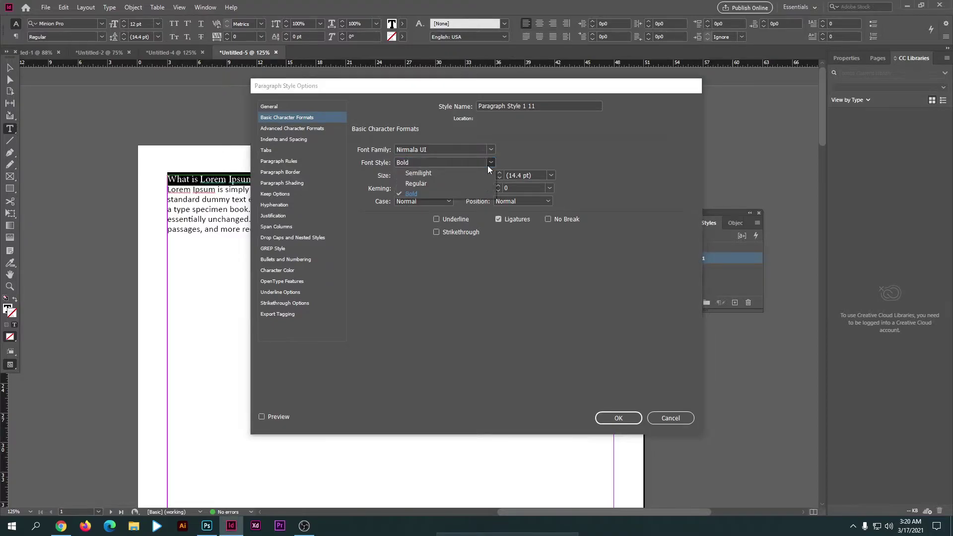
{"action": "left_click", "coordinate": [428, 200]}
{"action": "left_click", "coordinate": [428, 200]}
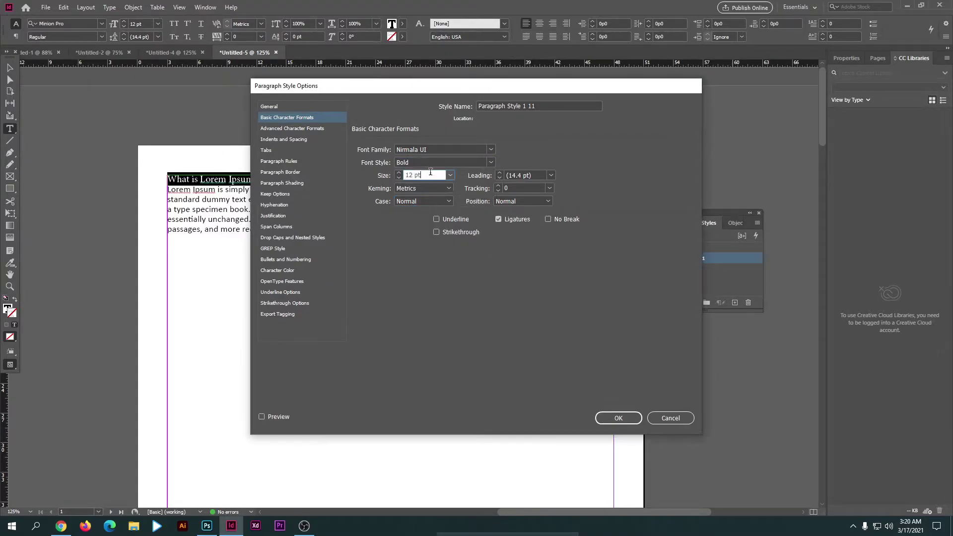
Set the paragraph style's font size to 30 pt and review the summary of its settings.
{"action": "left_click", "coordinate": [449, 175]}
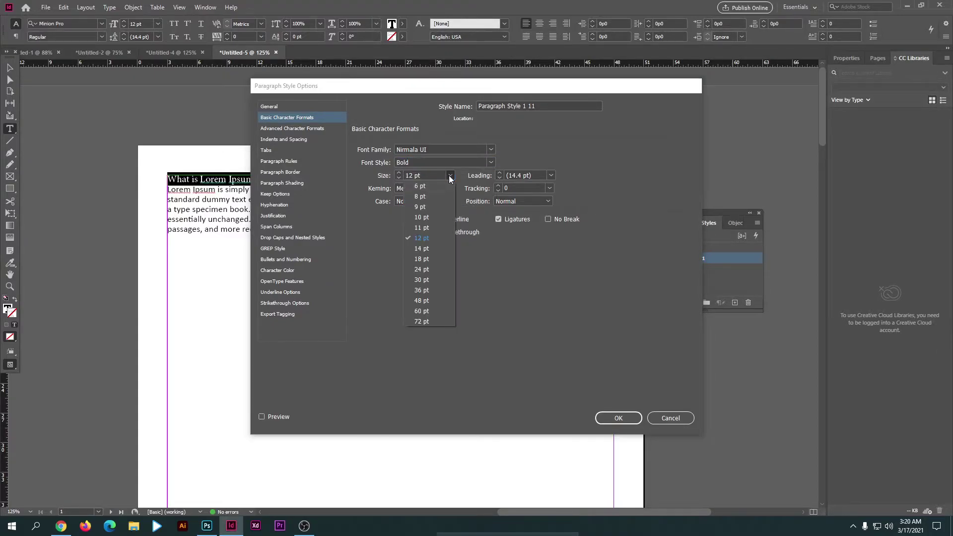
{"action": "left_click", "coordinate": [424, 280]}
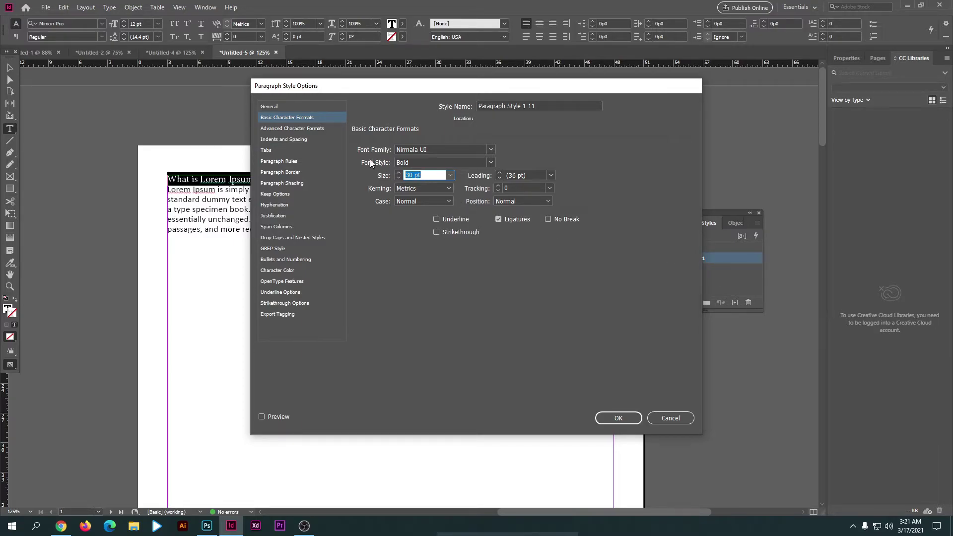
{"action": "left_click", "coordinate": [282, 109]}
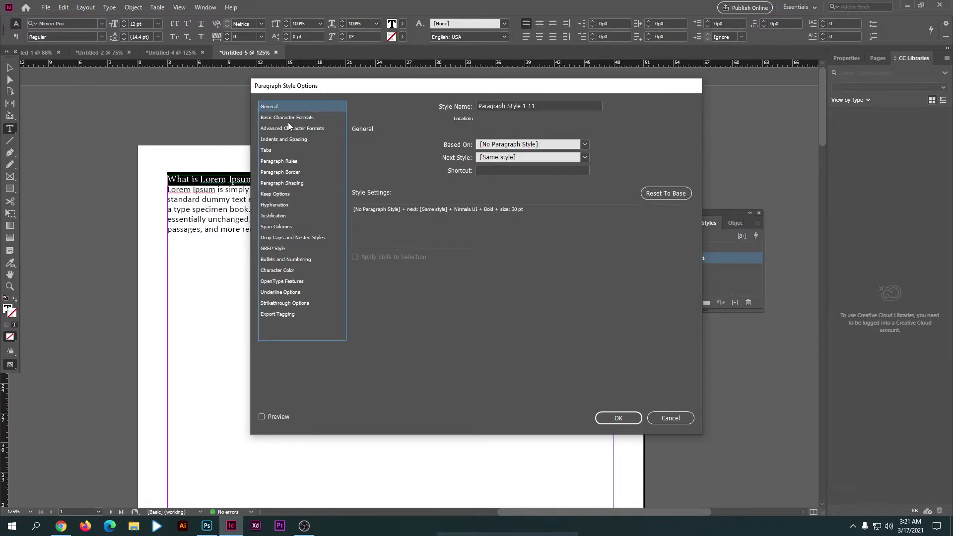
{"action": "left_click", "coordinate": [288, 120]}
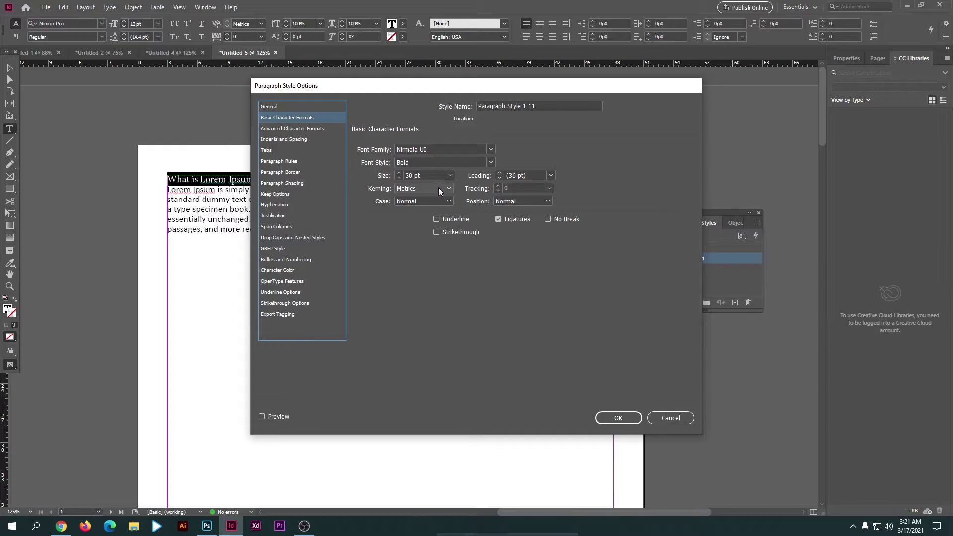
Accept the paragraph style options and check the style applied to the heading "What is Lorem Ipsum?" and the body text.
{"action": "left_click", "coordinate": [290, 211]}
{"action": "left_click_drag", "start_coordinate": [426, 185], "coordinate": [168, 187]}
{"action": "left_click", "coordinate": [337, 286]}
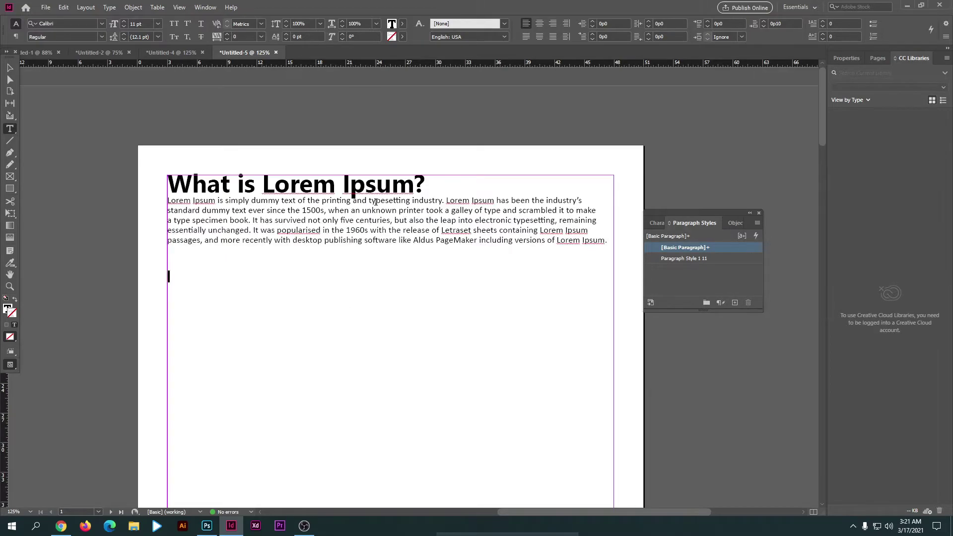
{"action": "left_click_drag", "start_coordinate": [426, 185], "coordinate": [175, 185]}
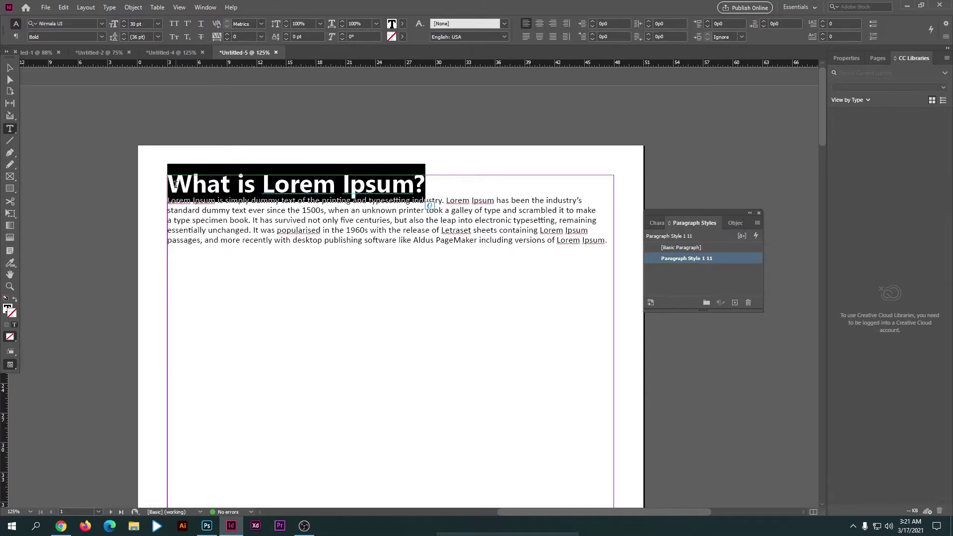
{"action": "left_click", "coordinate": [255, 250]}
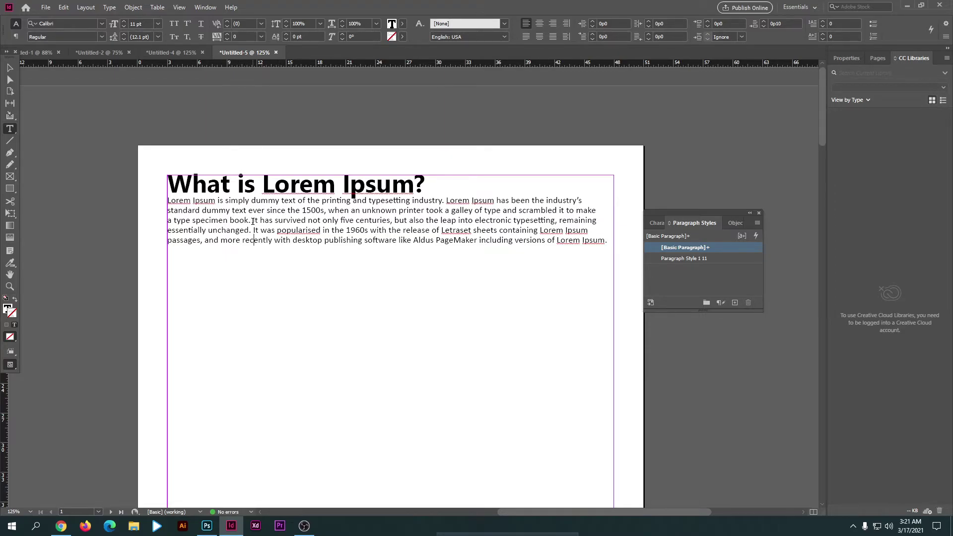
Change the font of the words "It has survived not onl" in the body paragraph to Alphakind.
{"action": "left_click_drag", "start_coordinate": [253, 220], "coordinate": [335, 221]}
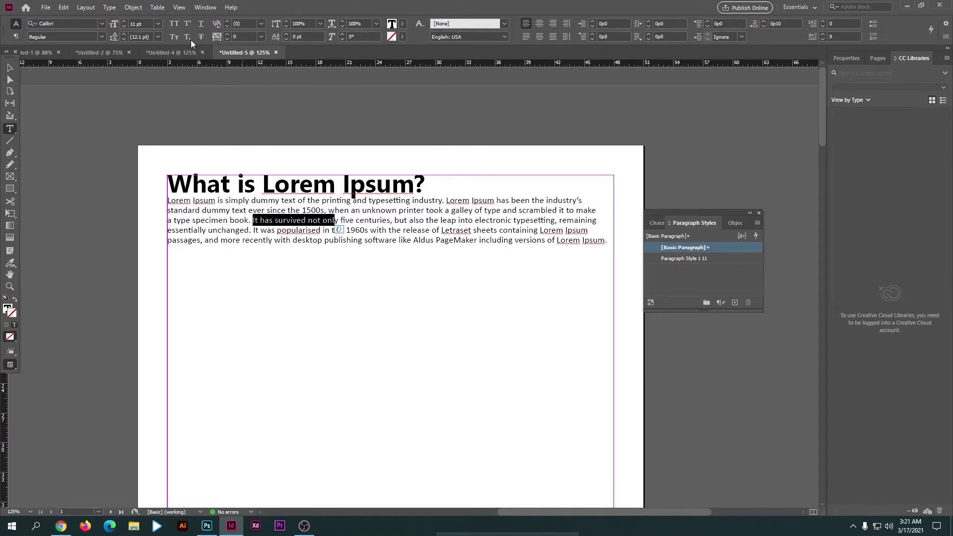
{"action": "left_click", "coordinate": [101, 24]}
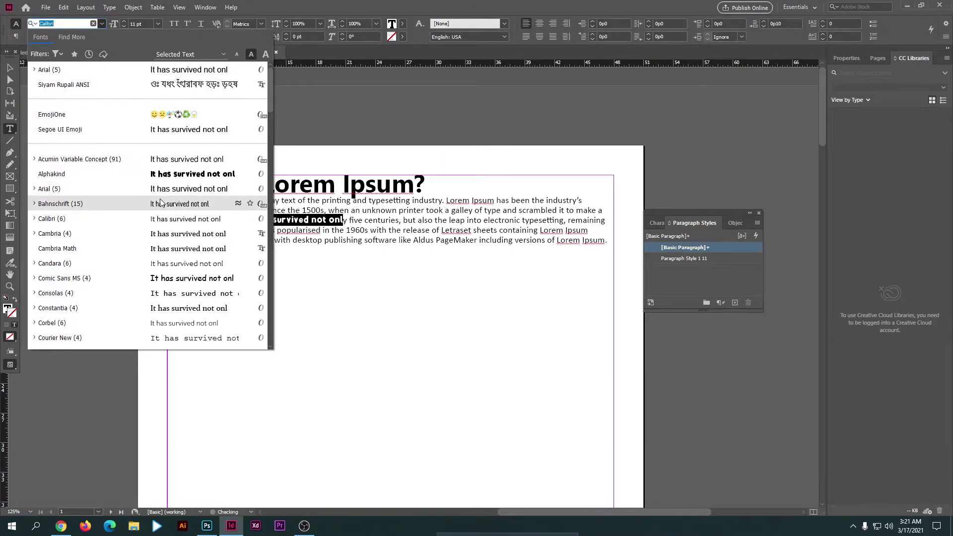
{"action": "left_click", "coordinate": [167, 178]}
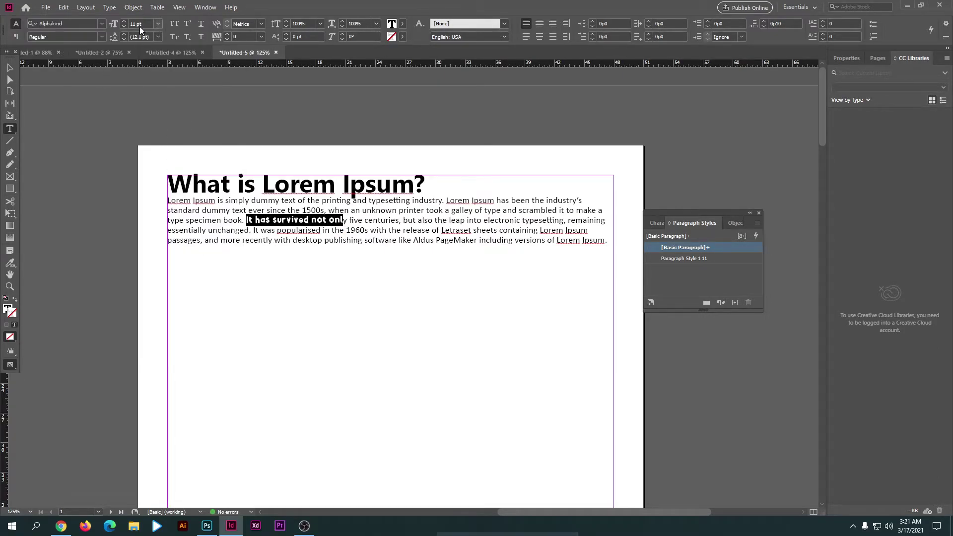
Try a 48 pt font size on the words "It has survived not onl" and undo the size change.
{"action": "left_click", "coordinate": [157, 25]}
{"action": "left_click", "coordinate": [146, 162]}
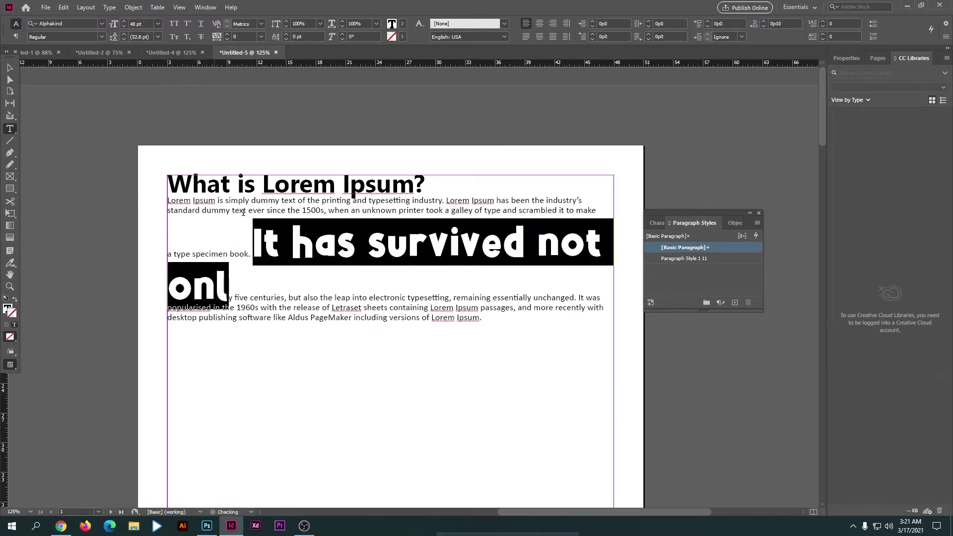
{"action": "left_click_drag", "start_coordinate": [255, 242], "coordinate": [595, 253]}
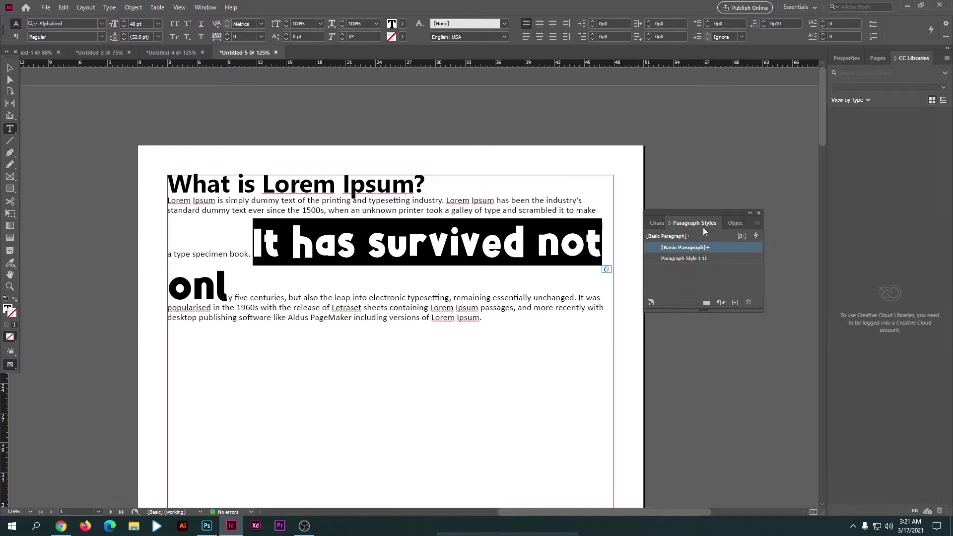
{"action": "left_click_drag", "start_coordinate": [701, 217], "coordinate": [732, 207]}
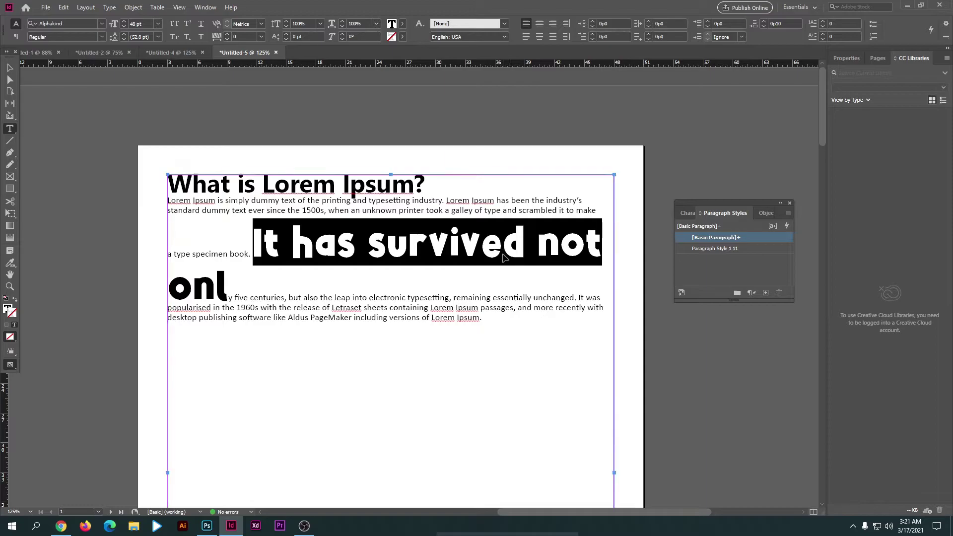
{"action": "key", "text": "ctrl+z"}
Select the heading together with the body paragraph to compare the paragraph styles they use.
{"action": "left_click", "coordinate": [166, 185]}
{"action": "left_click_drag", "start_coordinate": [168, 185], "coordinate": [521, 223]}
{"action": "left_click", "coordinate": [500, 230]}
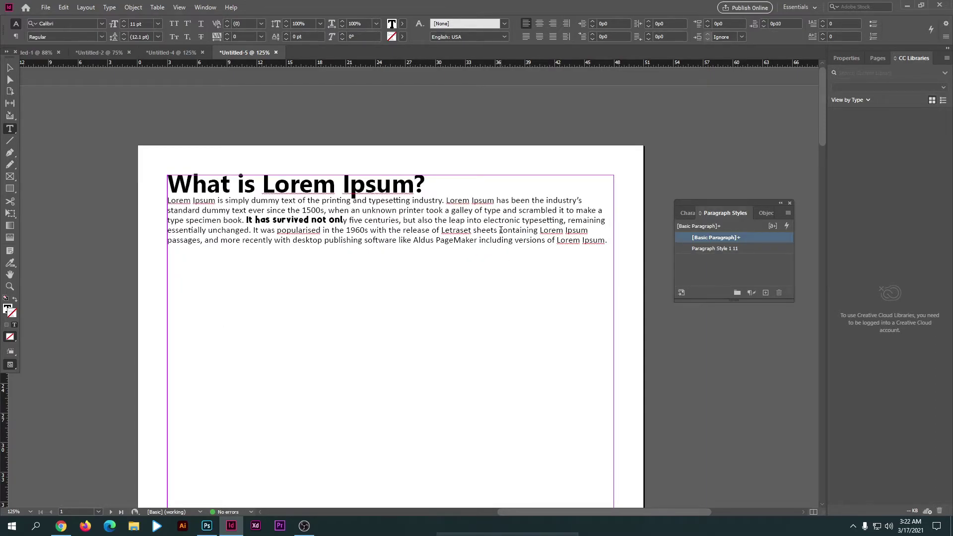
{"action": "left_click_drag", "start_coordinate": [168, 185], "coordinate": [516, 241]}
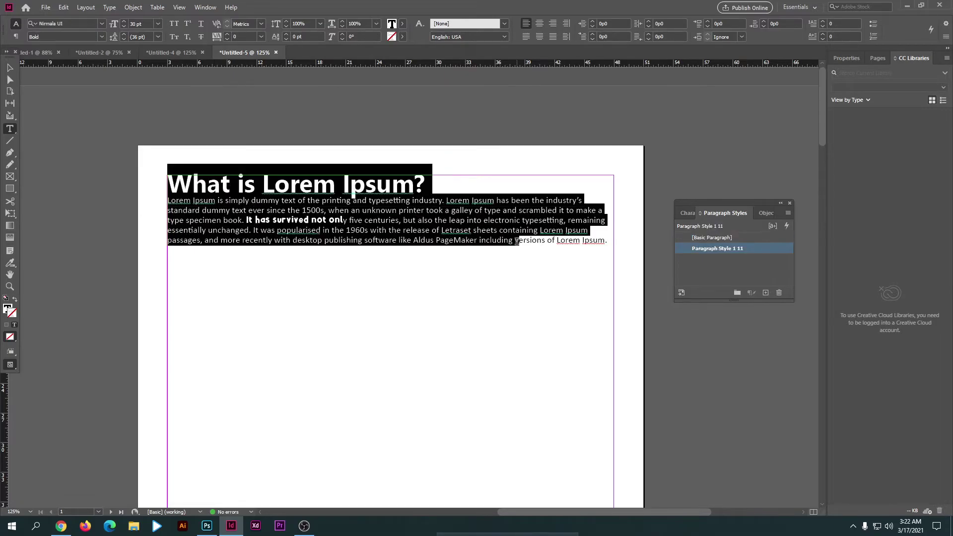
{"action": "left_click", "coordinate": [311, 219]}
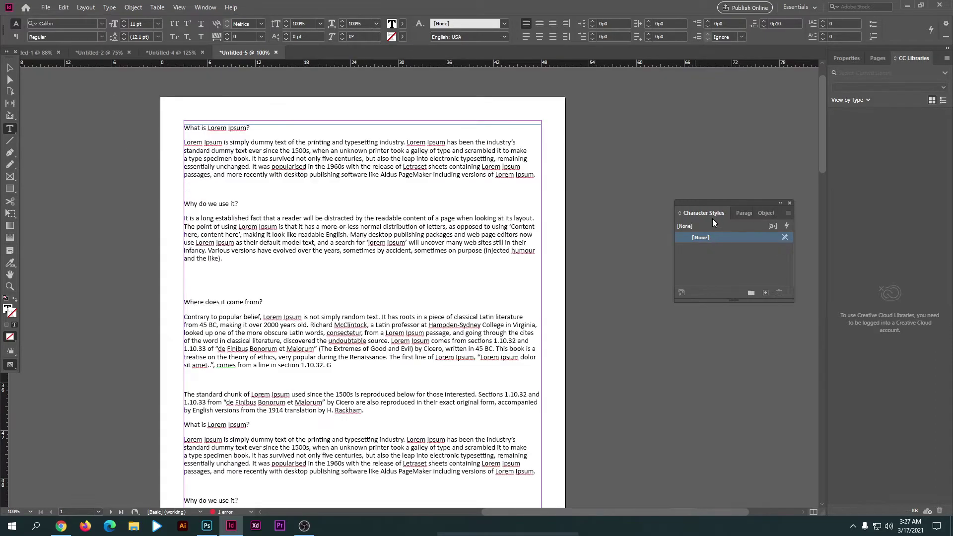
{"action": "left_click", "coordinate": [742, 219]}
{"action": "left_click", "coordinate": [690, 214]}
{"action": "scroll", "coordinate": [321, 237], "scroll_direction": "down", "scroll_amount": 5}
{"action": "scroll", "coordinate": [321, 238], "scroll_direction": "up", "scroll_amount": 3}
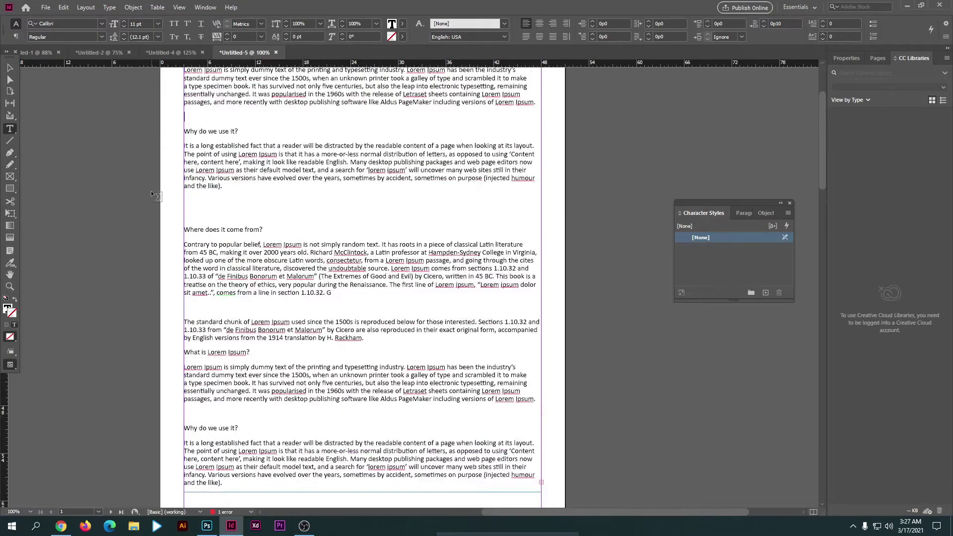
Delete the text frame containing the long Lorem Ipsum sample text from the page.
{"action": "left_click", "coordinate": [31, 88]}
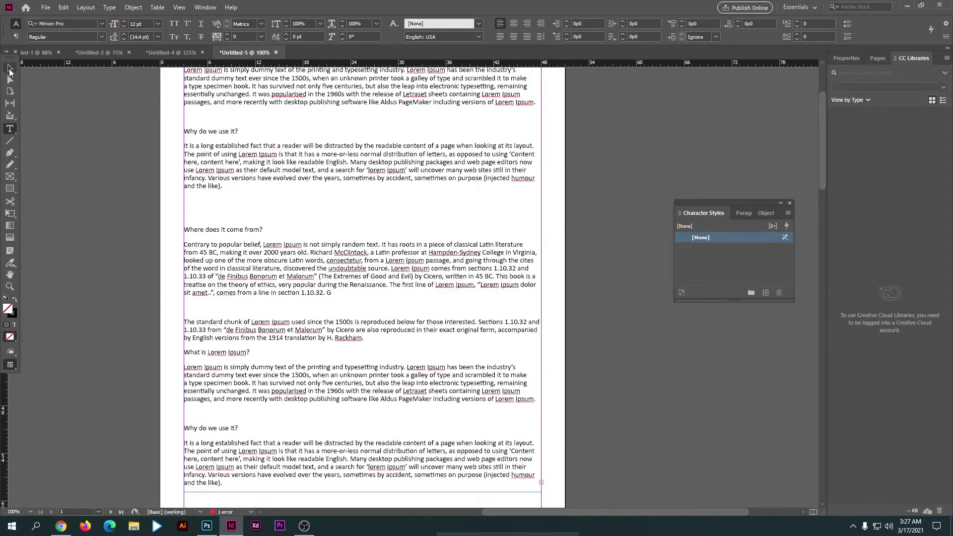
{"action": "left_click", "coordinate": [10, 68]}
{"action": "left_click", "coordinate": [380, 340]}
{"action": "key", "text": "Delete"}
Draw a circle about 15p7 in diameter in the upper half of the empty page.
{"action": "scroll", "coordinate": [265, 314], "scroll_direction": "up", "scroll_amount": 1}
{"action": "left_click_drag", "start_coordinate": [10, 189], "coordinate": [47, 208]}
{"action": "left_click_drag", "start_coordinate": [259, 181], "coordinate": [383, 305]}
Try a dark green fill on the circle and remove the fill again.
{"action": "key", "text": "v"}
{"action": "double_click", "coordinate": [7, 308]}
{"action": "left_click", "coordinate": [368, 276]}
{"action": "left_click", "coordinate": [557, 197]}
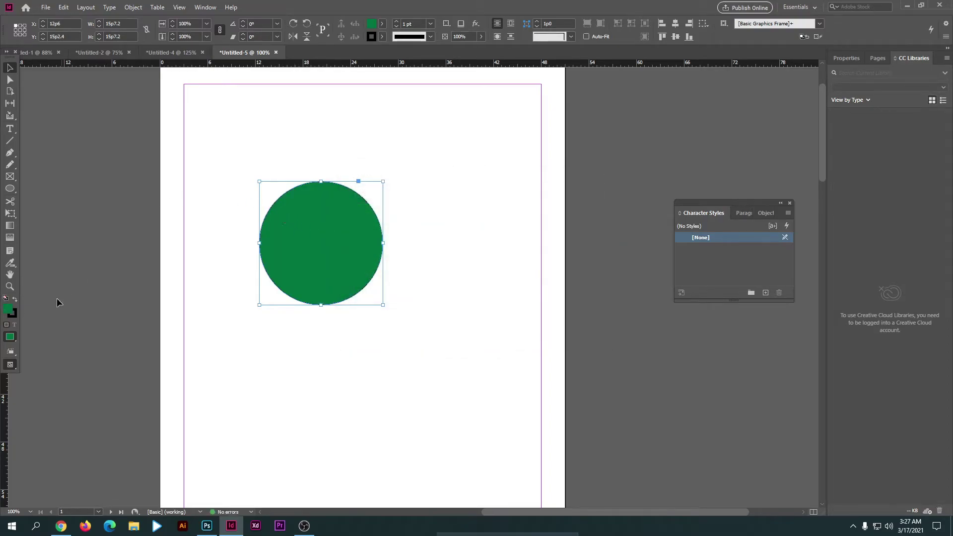
{"action": "key", "text": "slash"}
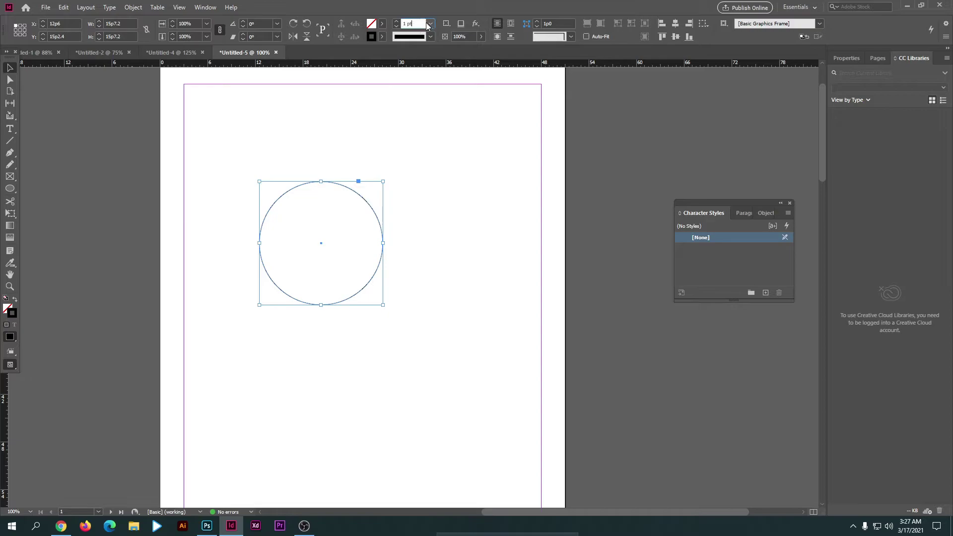
Set the circle's stroke weight to 7 pt and add a drop shadow to it.
{"action": "left_click", "coordinate": [430, 24]}
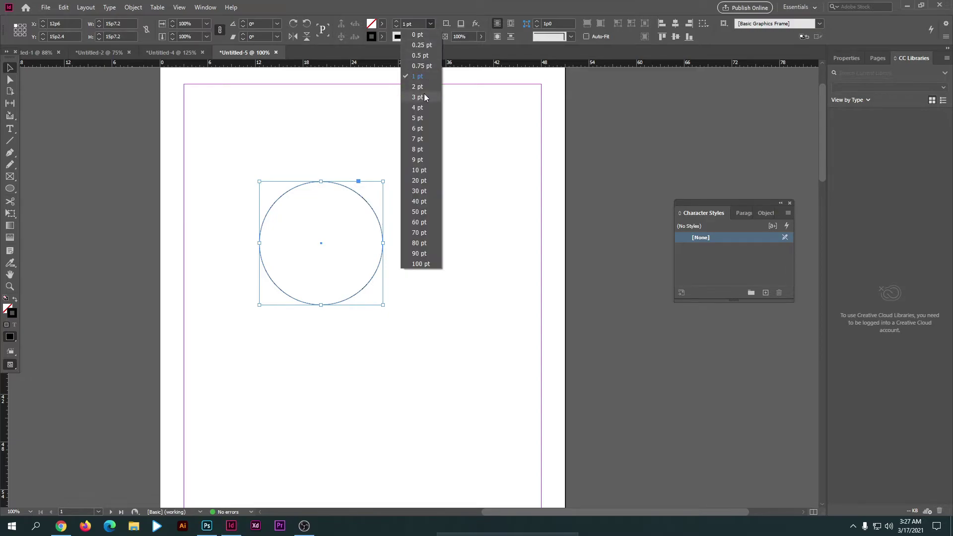
{"action": "left_click", "coordinate": [414, 141]}
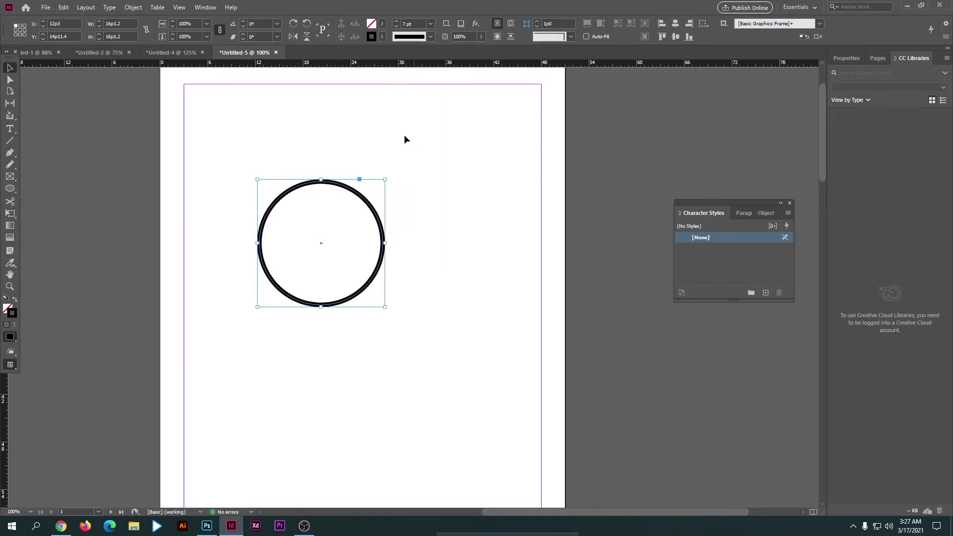
{"action": "left_click", "coordinate": [236, 193]}
{"action": "left_click_drag", "start_coordinate": [230, 160], "coordinate": [281, 219]}
{"action": "left_click", "coordinate": [261, 181]}
{"action": "left_click_drag", "start_coordinate": [247, 159], "coordinate": [398, 318]}
{"action": "left_click", "coordinate": [460, 23]}
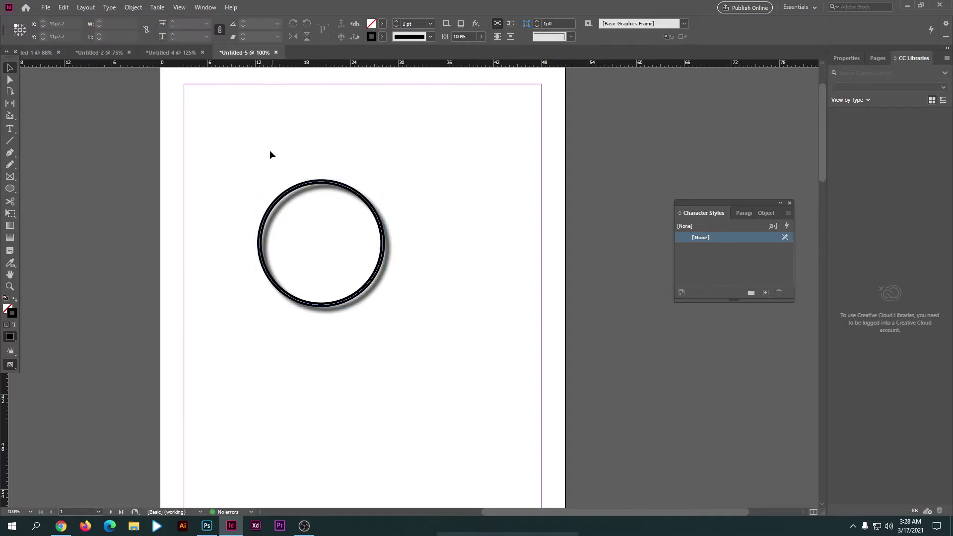
Change the circle's stroke colour to a bright green with the colour picker.
{"action": "double_click", "coordinate": [14, 313]}
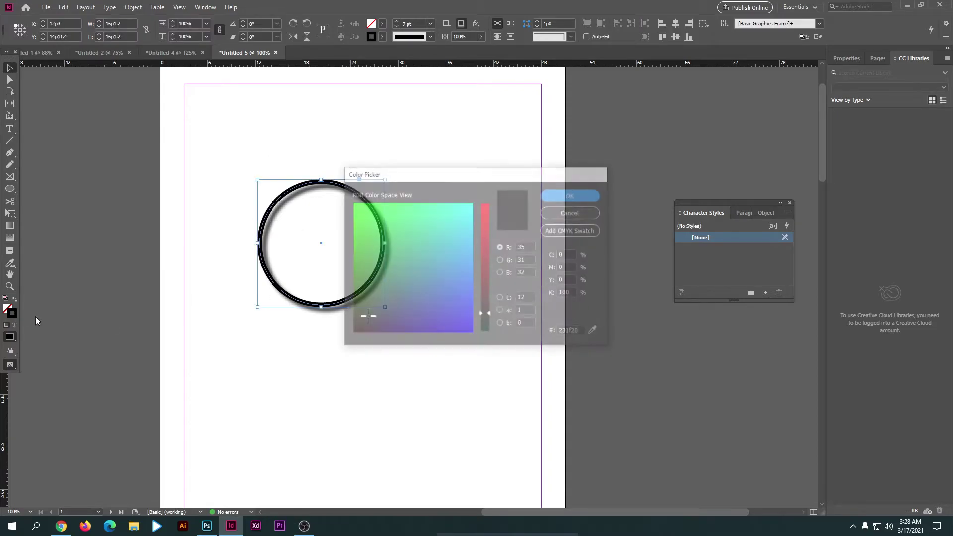
{"action": "left_click", "coordinate": [370, 277]}
{"action": "left_click", "coordinate": [550, 197]}
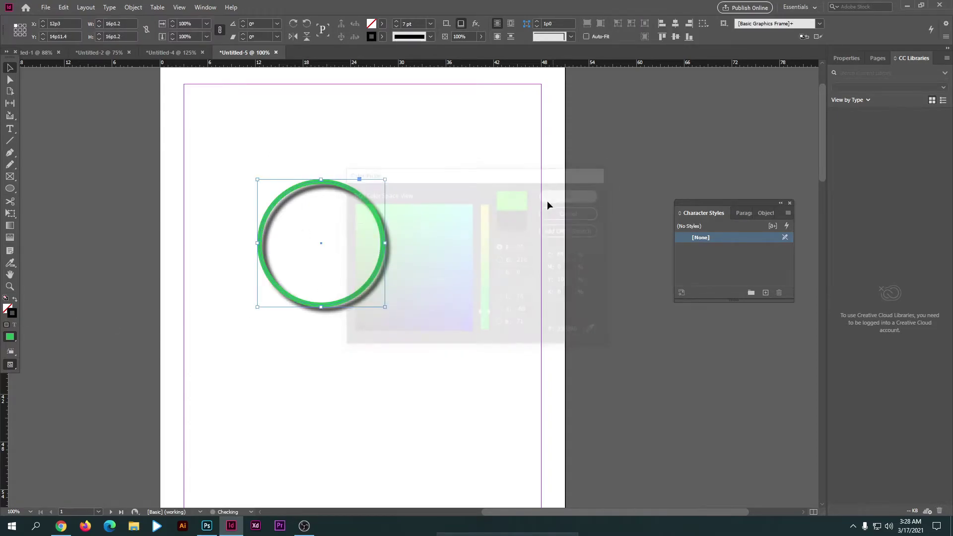
Create a new object style from the green circle, keeping the name Object Style 1 and its default options.
{"action": "left_click_drag", "start_coordinate": [235, 176], "coordinate": [391, 346]}
{"action": "key", "text": "ctrl+F7"}
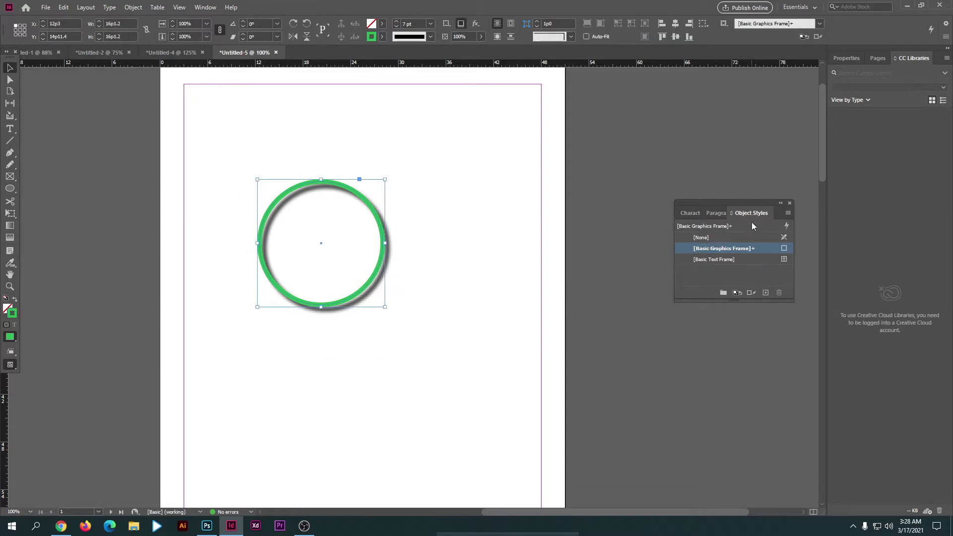
{"action": "left_click", "coordinate": [767, 294]}
{"action": "left_click", "coordinate": [745, 271]}
{"action": "double_click", "coordinate": [745, 271]}
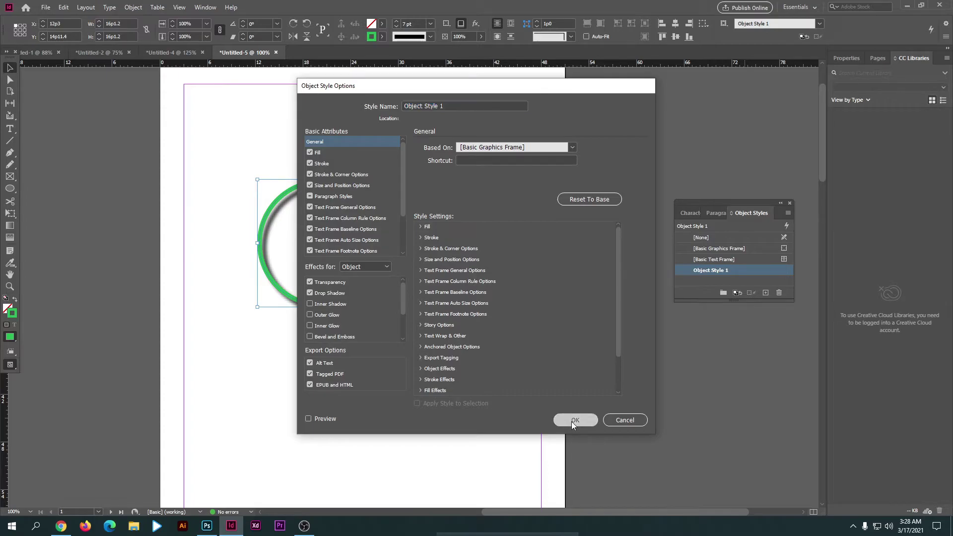
{"action": "left_click", "coordinate": [572, 421]}
{"action": "left_click", "coordinate": [616, 323]}
Draw a closed, irregular five-point shape about 14p4 wide and 4p1 high above the circle with the Pen tool.
{"action": "left_click", "coordinate": [10, 153]}
{"action": "left_click", "coordinate": [205, 104]}
{"action": "left_click", "coordinate": [280, 124]}
{"action": "left_click", "coordinate": [312, 100]}
{"action": "left_click", "coordinate": [263, 93]}
{"action": "left_click", "coordinate": [206, 102]}
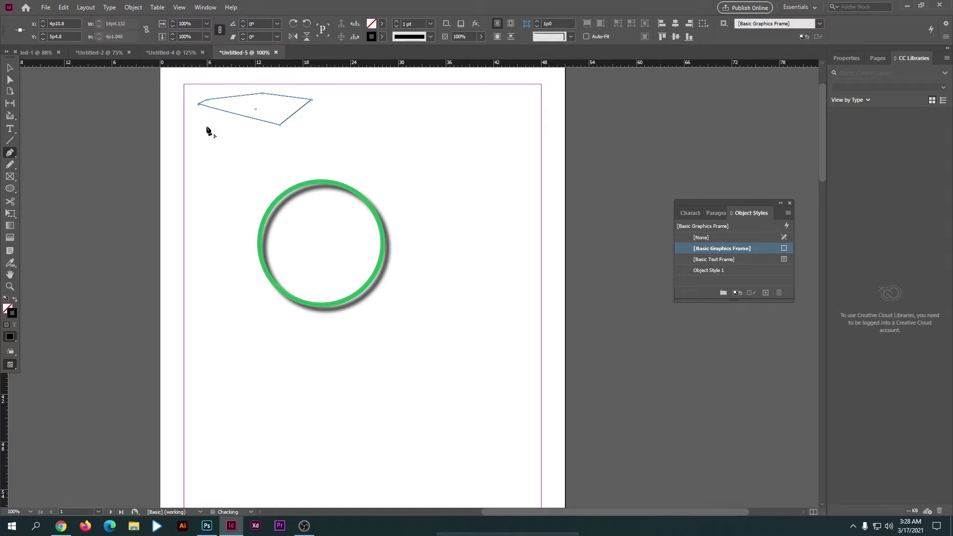
Apply Object Style 1 to the irregular pen-drawn shape.
{"action": "key", "text": "v"}
{"action": "left_click", "coordinate": [415, 165]}
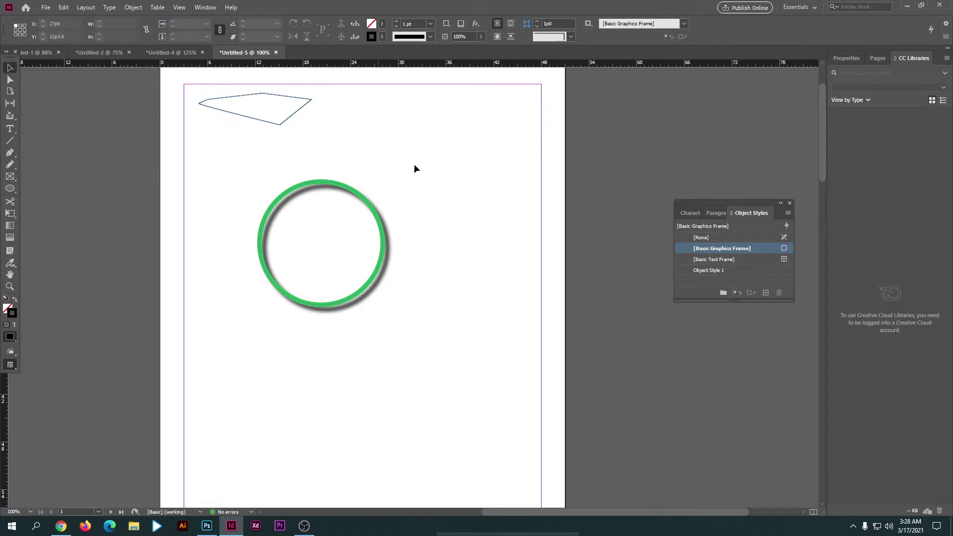
{"action": "left_click", "coordinate": [254, 109]}
{"action": "left_click", "coordinate": [737, 270]}
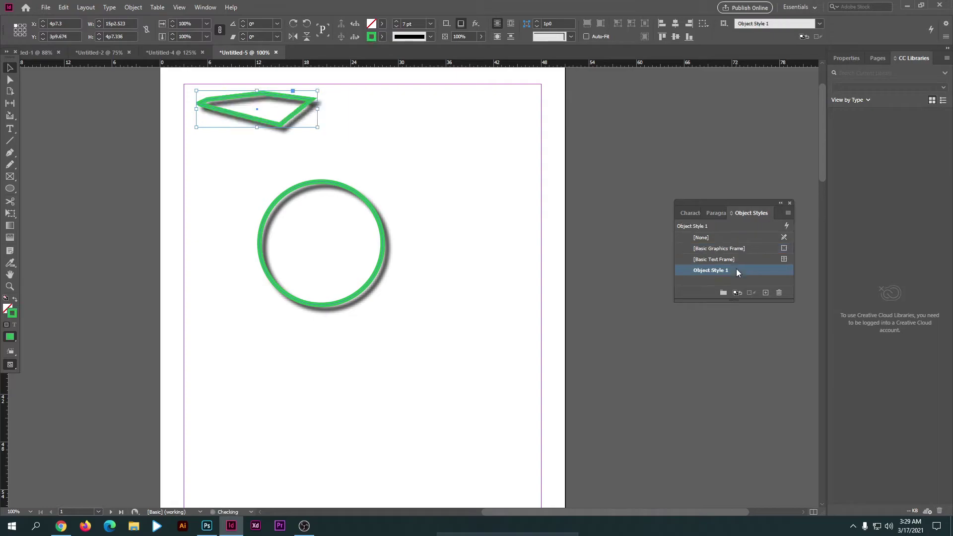
{"action": "left_click_drag", "start_coordinate": [279, 114], "coordinate": [440, 272]}
{"action": "left_click", "coordinate": [244, 151]}
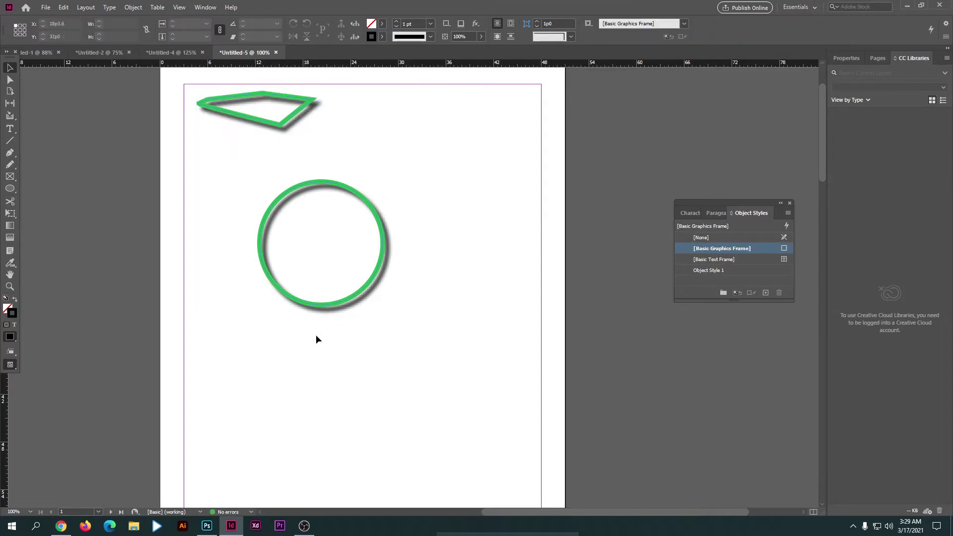
Draw a rectangle about 36p6 wide and 19p5 high below the circle and apply Object Style 1 to it.
{"action": "scroll", "coordinate": [298, 348], "scroll_direction": "down", "scroll_amount": 3}
{"action": "scroll", "coordinate": [165, 318], "scroll_direction": "up", "scroll_amount": 2}
{"action": "left_click", "coordinate": [9, 189]}
{"action": "left_click", "coordinate": [53, 201]}
{"action": "mouse_move", "coordinate": [194, 301]}
{"action": "left_mouse_down"}
{"action": "mouse_move", "coordinate": [289, 366]}
{"action": "mouse_move", "coordinate": [484, 455]}
{"action": "left_mouse_up"}
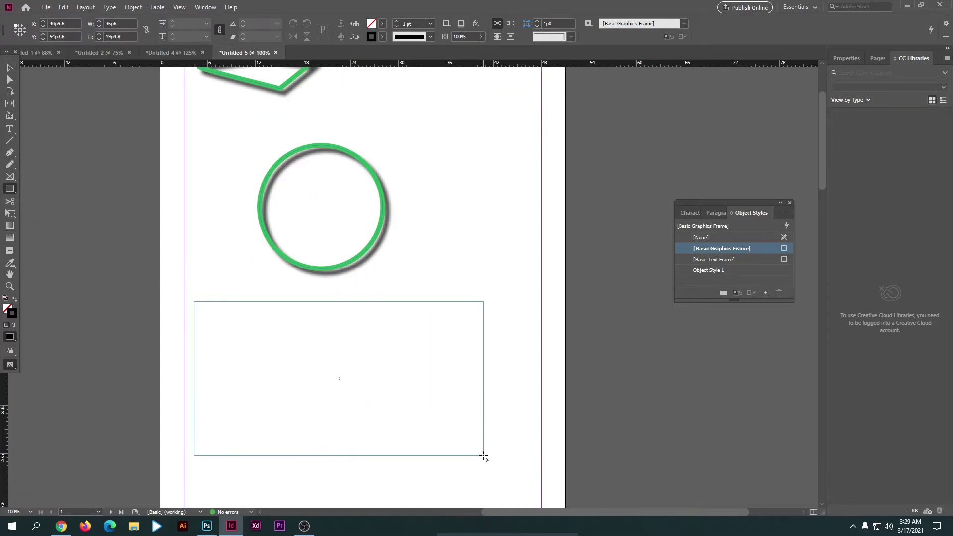
{"action": "left_click", "coordinate": [10, 68]}
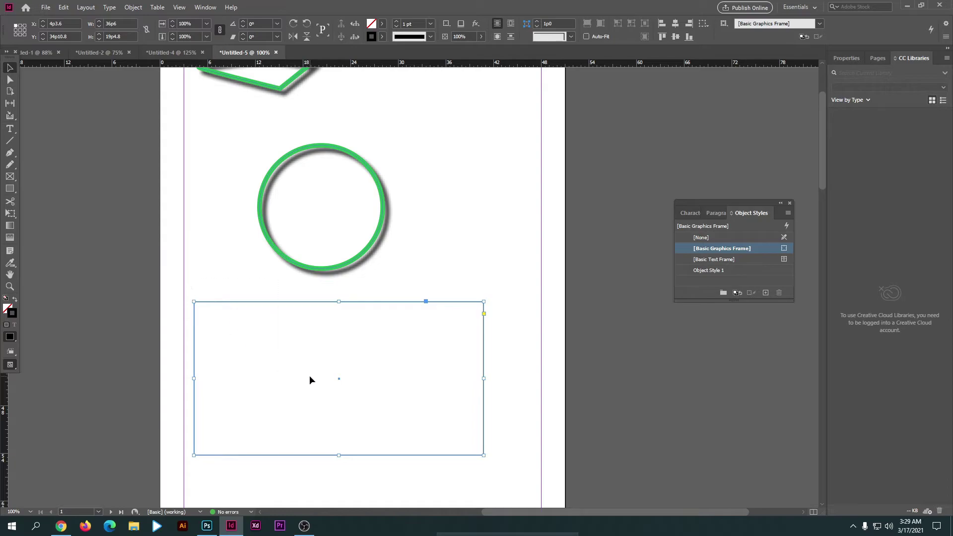
{"action": "left_click", "coordinate": [732, 271]}
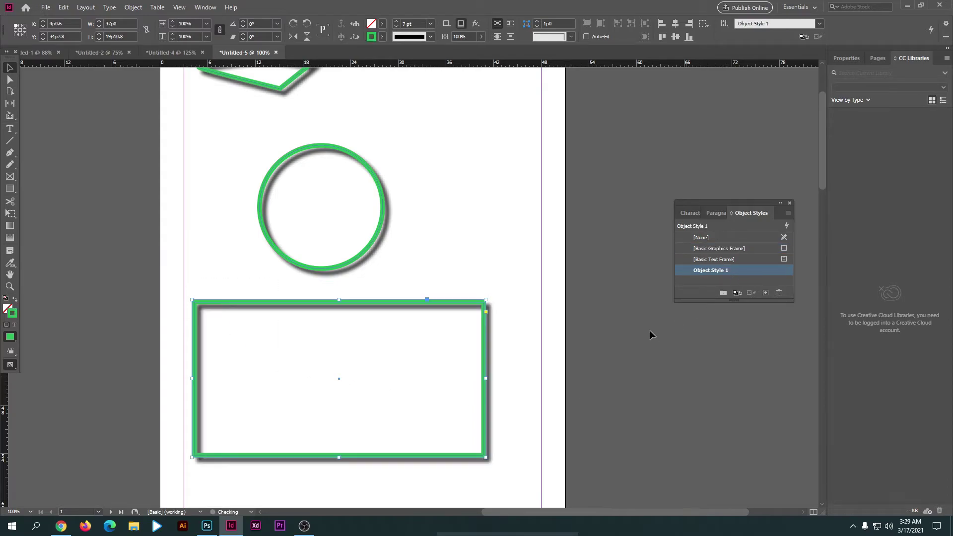
Delete the rectangle and the circle, and undo the deletion of the circle.
{"action": "key", "text": "Delete"}
{"action": "scroll", "coordinate": [267, 394], "scroll_direction": "up", "scroll_amount": 2}
{"action": "left_click_drag", "start_coordinate": [227, 237], "coordinate": [345, 386]}
{"action": "key", "text": "Delete"}
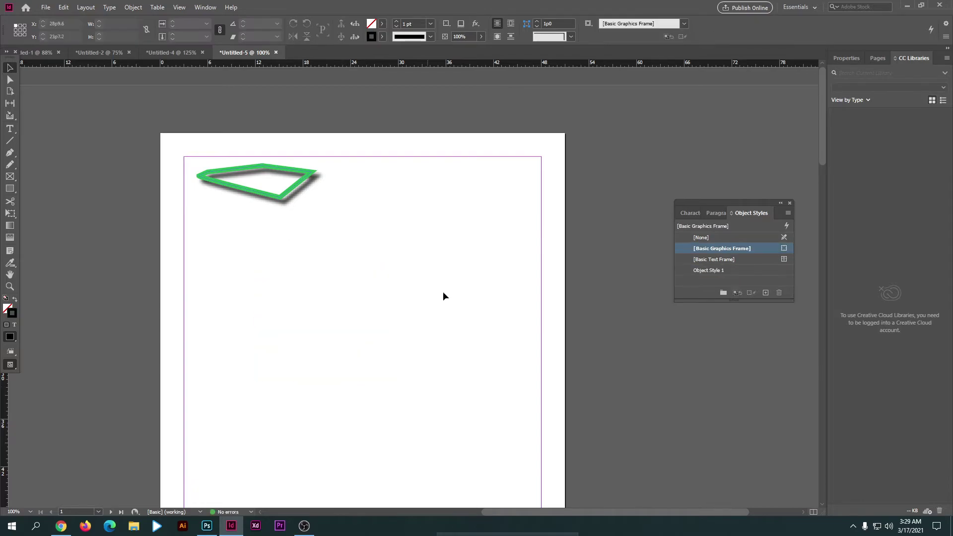
{"action": "scroll", "coordinate": [439, 297], "scroll_direction": "down", "scroll_amount": 2}
{"action": "key", "text": "ctrl+z"}
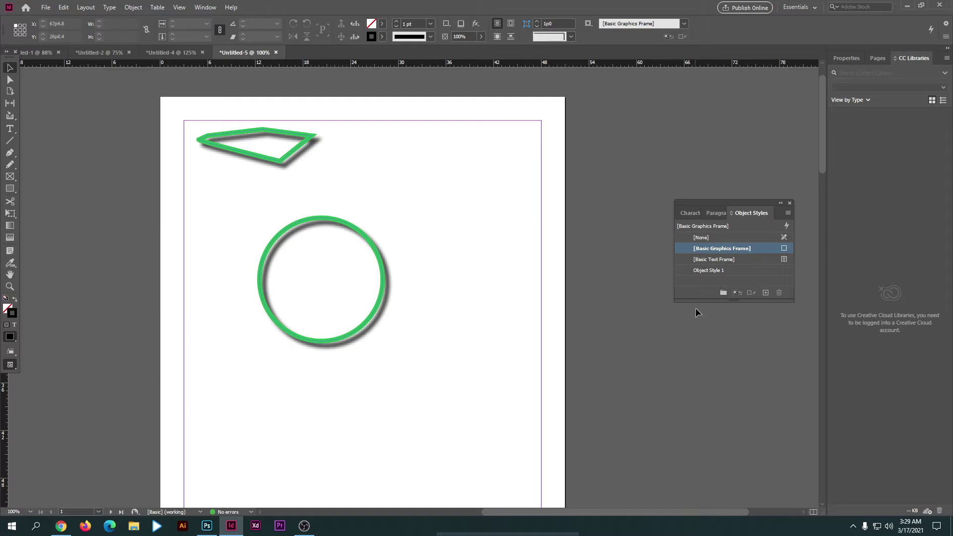
Draw a hexagon about 23p7 wide and 12p2 high below the circle and apply Object Style 1 to it.
{"action": "left_click", "coordinate": [11, 189]}
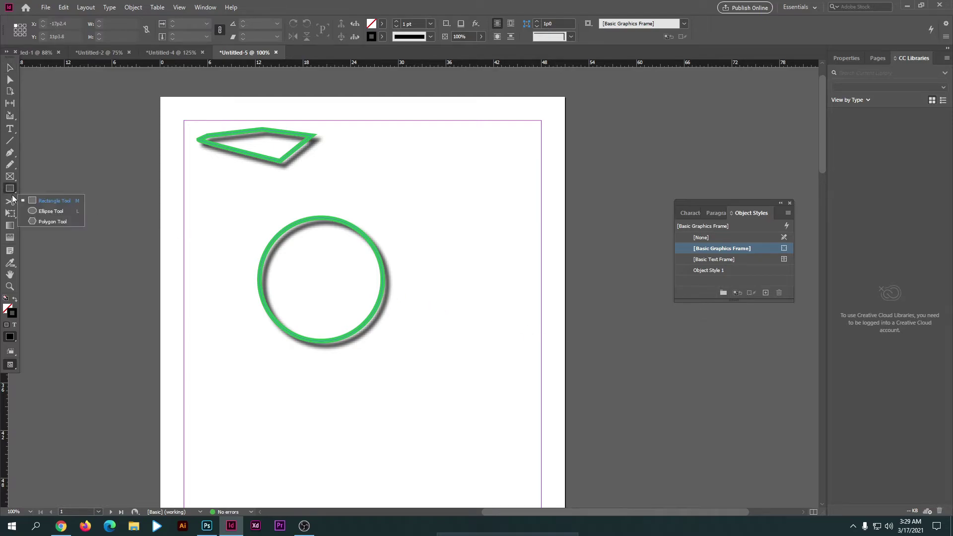
{"action": "left_click", "coordinate": [35, 220]}
{"action": "left_click_drag", "start_coordinate": [317, 350], "coordinate": [504, 446]}
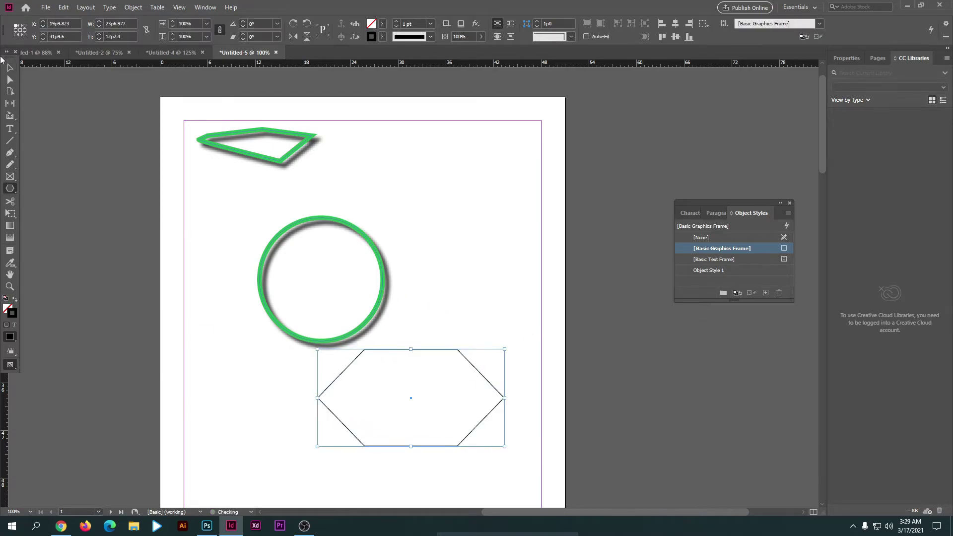
{"action": "left_click", "coordinate": [744, 271]}
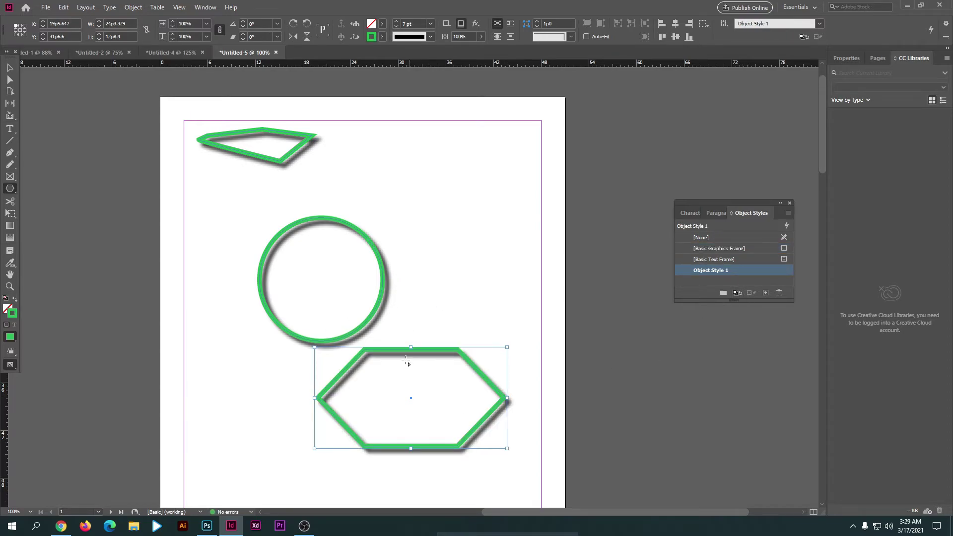
Delete all the green shapes from the page.
{"action": "scroll", "coordinate": [409, 362], "scroll_direction": "up", "scroll_amount": 1}
{"action": "scroll", "coordinate": [188, 239], "scroll_direction": "down", "scroll_amount": 3}
{"action": "scroll", "coordinate": [187, 239], "scroll_direction": "up", "scroll_amount": 3}
{"action": "left_click", "coordinate": [10, 68]}
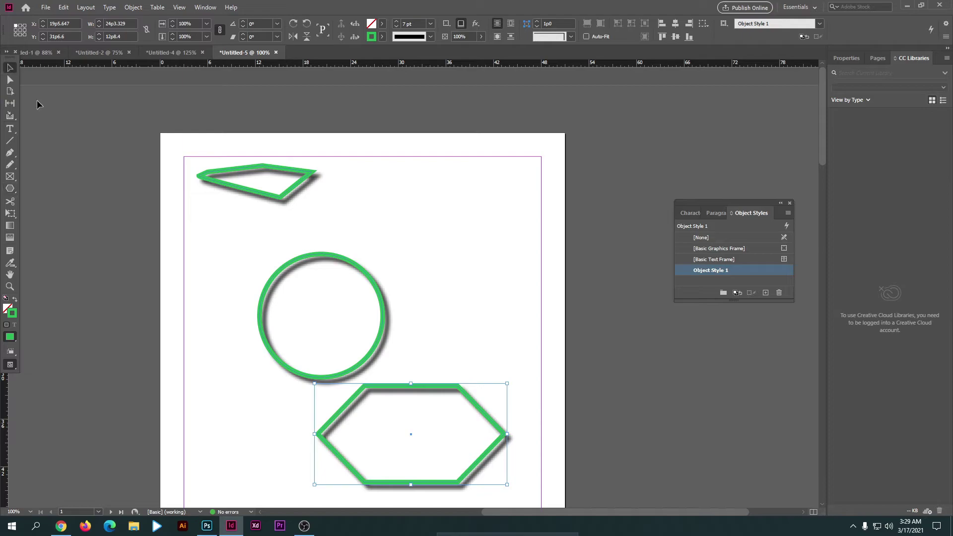
{"action": "key", "text": "ctrl+a"}
{"action": "key", "text": "Delete"}
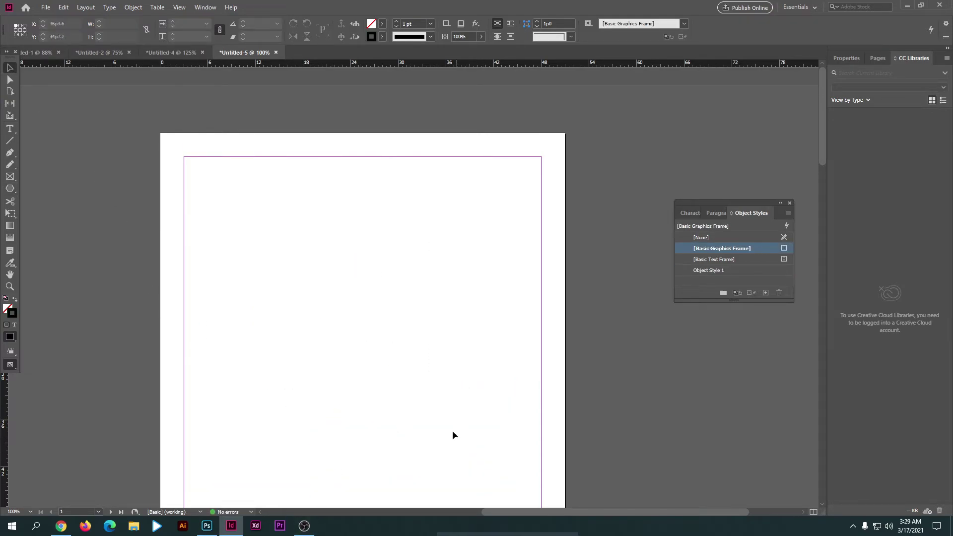
{"action": "scroll", "coordinate": [396, 437], "scroll_direction": "down", "scroll_amount": 2}
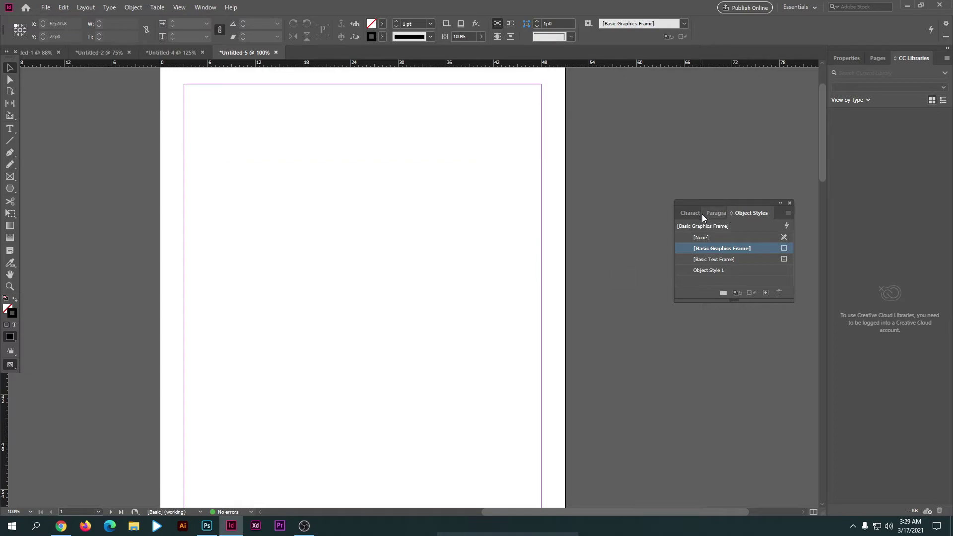
Review the lists of paragraph, character and object styles one after another.
{"action": "left_click", "coordinate": [715, 213]}
{"action": "left_click", "coordinate": [689, 214]}
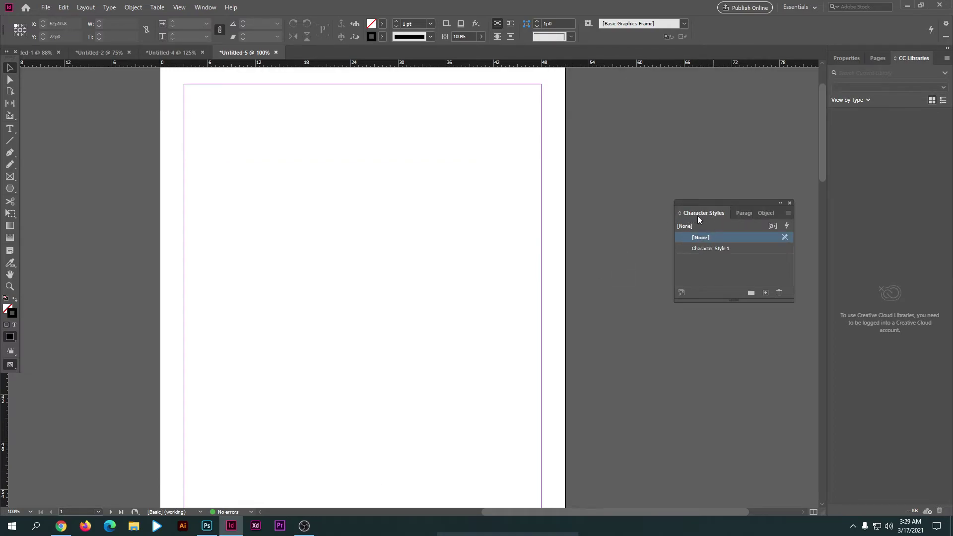
{"action": "left_click", "coordinate": [744, 215]}
{"action": "left_click", "coordinate": [762, 213]}
{"action": "scroll", "coordinate": [358, 294], "scroll_direction": "down", "scroll_amount": 3}
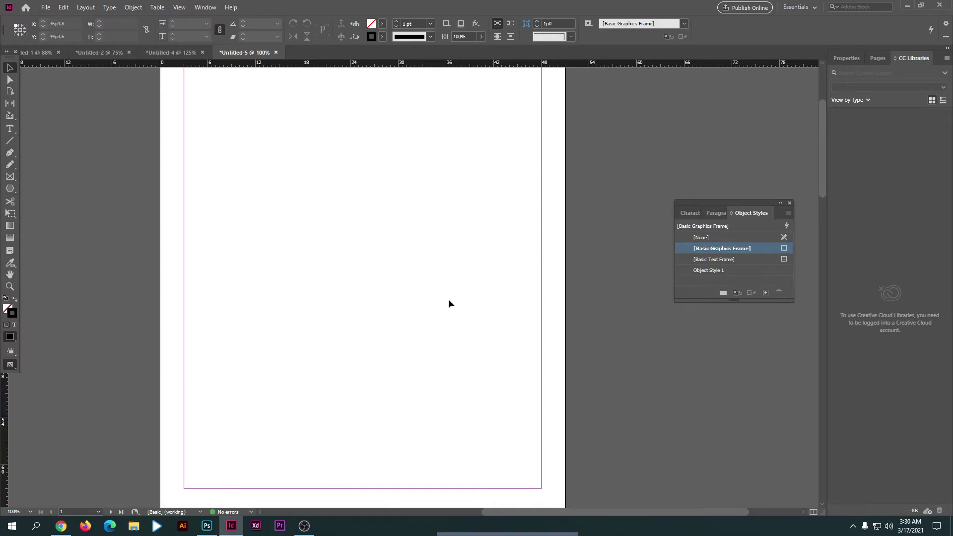
Create a text frame about 44p8 wide and 24p1 high across the page and place New Rich Text Document in it.
{"action": "left_click", "coordinate": [10, 129]}
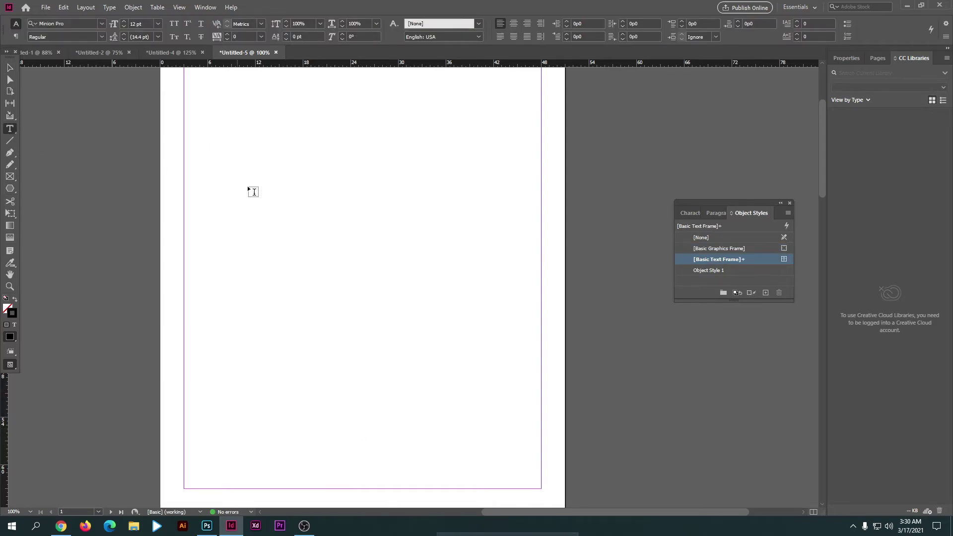
{"action": "left_click_drag", "start_coordinate": [186, 139], "coordinate": [542, 330]}
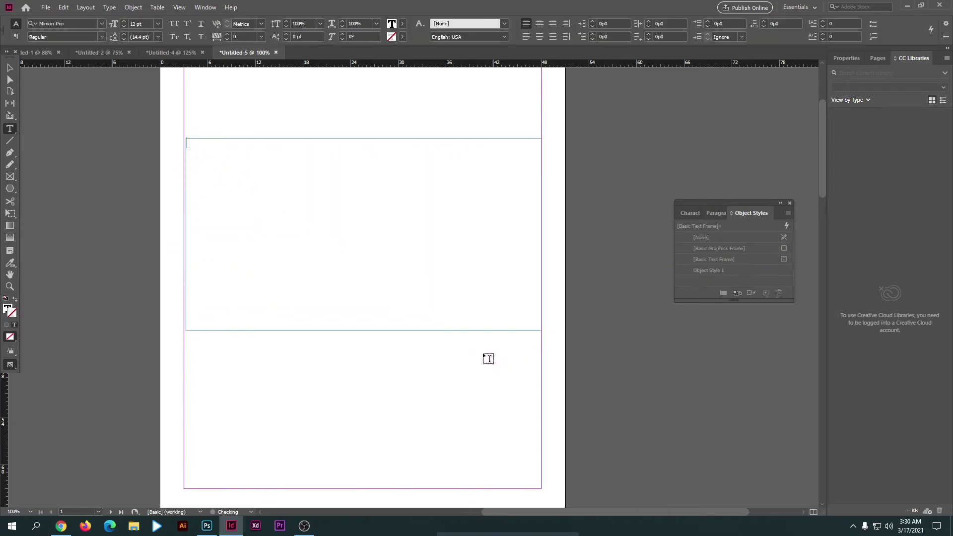
{"action": "key", "text": "ctrl+d"}
{"action": "left_click", "coordinate": [437, 204]}
{"action": "left_click", "coordinate": [695, 396]}
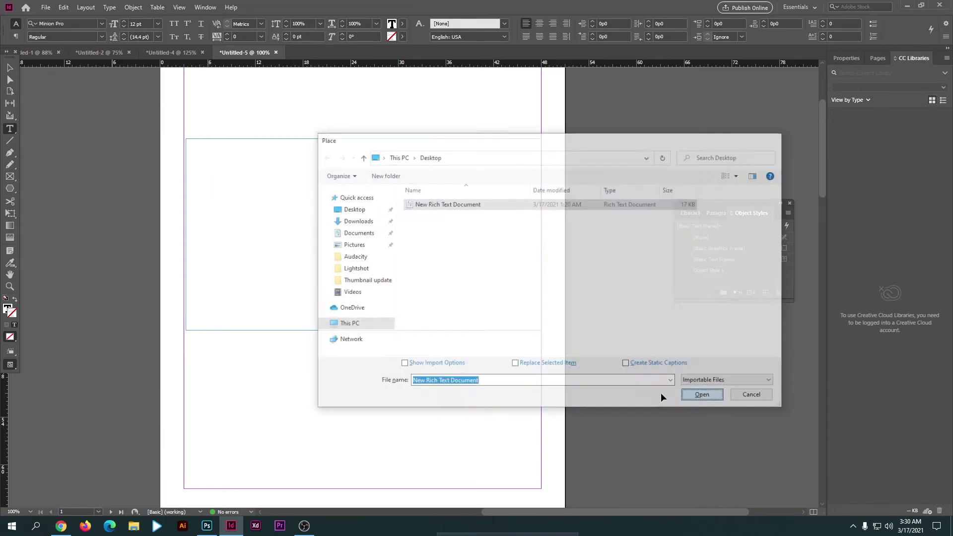
{"action": "left_click", "coordinate": [189, 143]}
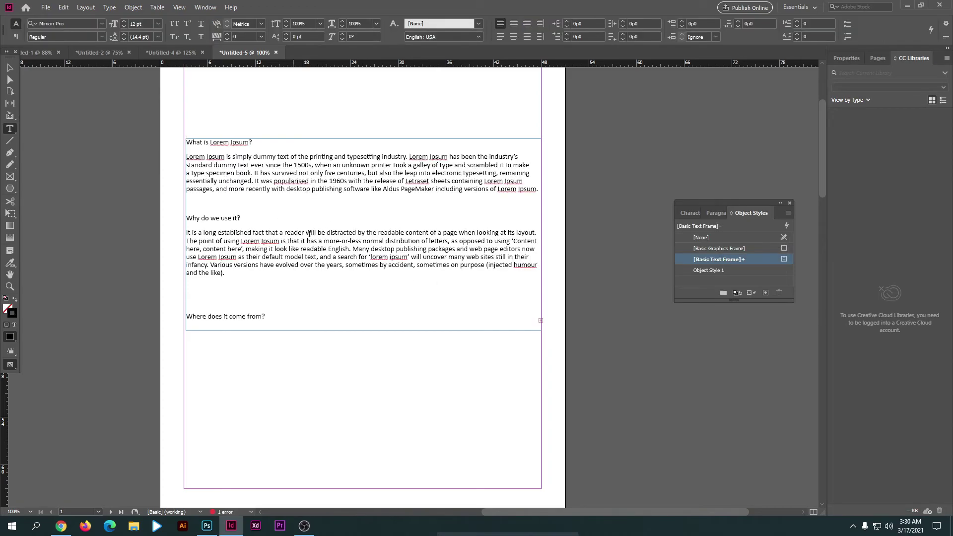
Apply Character Style 1 to the heading "What is Lorem Ipsum?".
{"action": "left_click_drag", "start_coordinate": [253, 143], "coordinate": [186, 143]}
{"action": "left_click", "coordinate": [715, 213]}
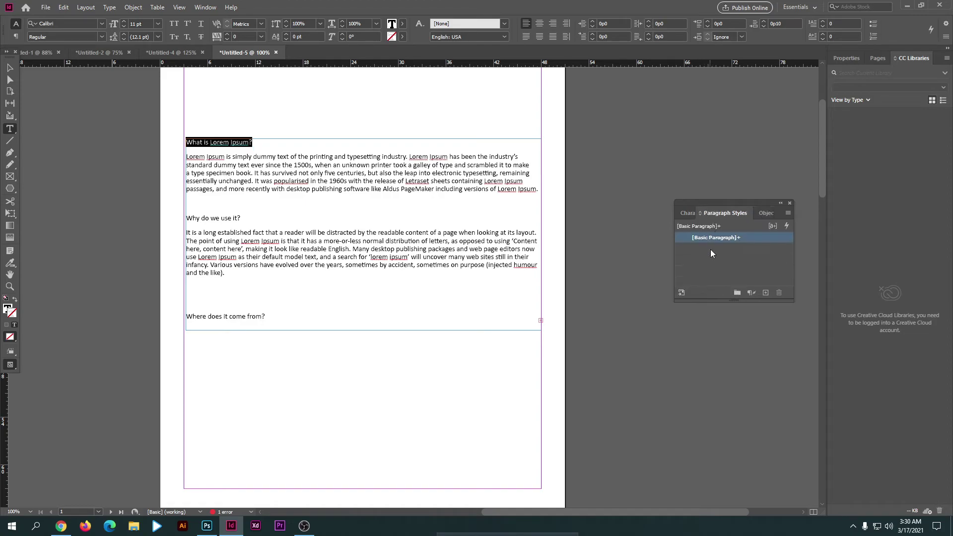
{"action": "left_click", "coordinate": [688, 214]}
{"action": "left_click", "coordinate": [732, 248]}
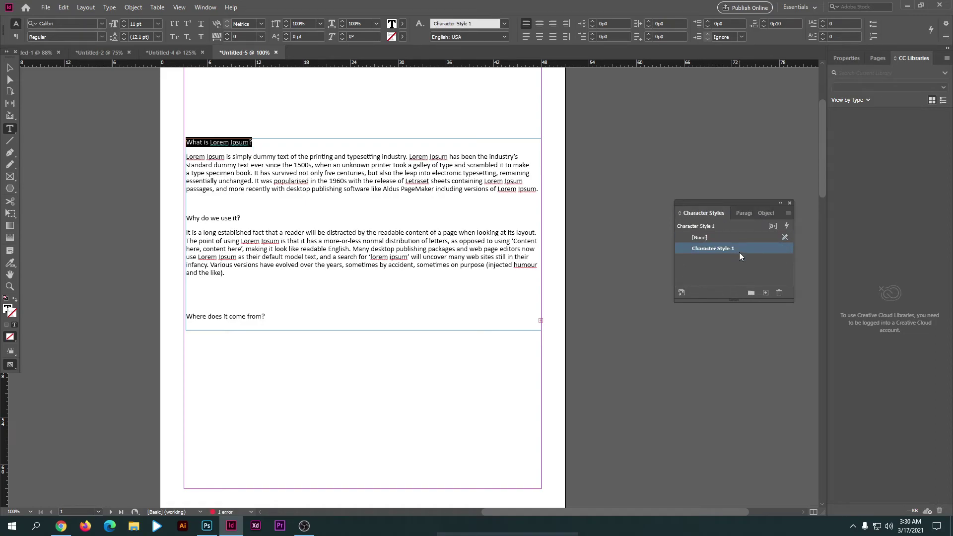
Create another character style for the selected heading and set its font size to 36 pt.
{"action": "left_click", "coordinate": [766, 292]}
{"action": "double_click", "coordinate": [767, 260]}
{"action": "left_click", "coordinate": [320, 154]}
{"action": "left_click", "coordinate": [451, 210]}
{"action": "type", "text": "36"}
{"action": "key", "text": "Return"}
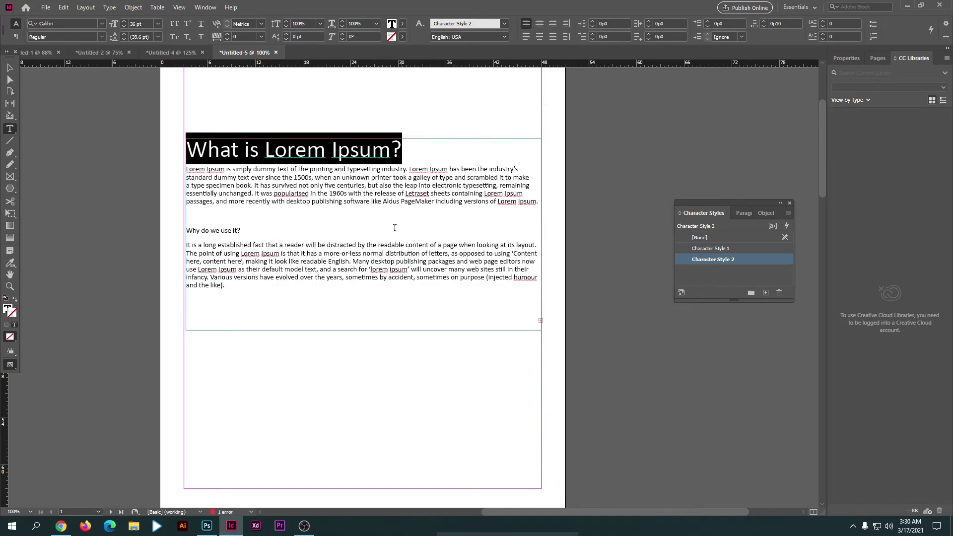
Set the first body paragraph below the heading to 12 pt and center-align it.
{"action": "left_click_drag", "start_coordinate": [186, 170], "coordinate": [323, 208]}
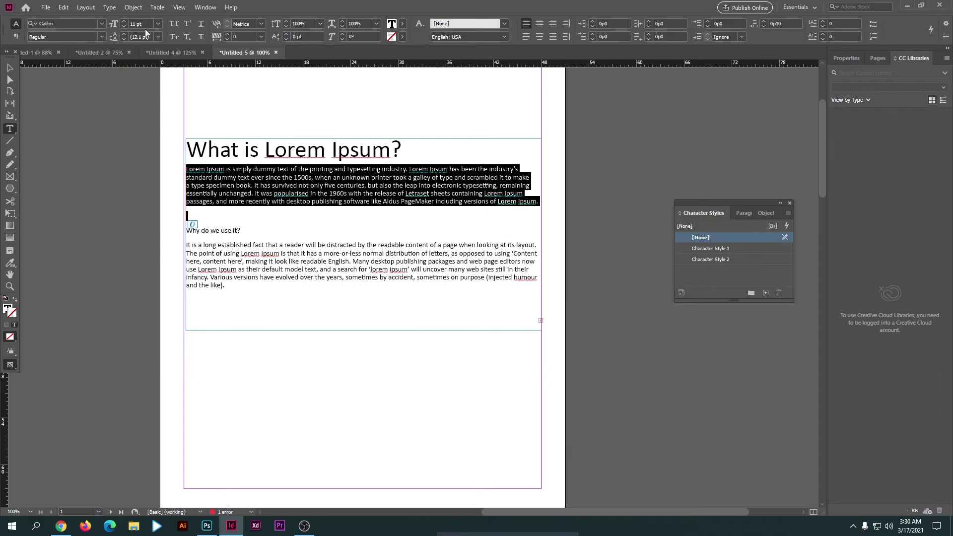
{"action": "left_click", "coordinate": [157, 24]}
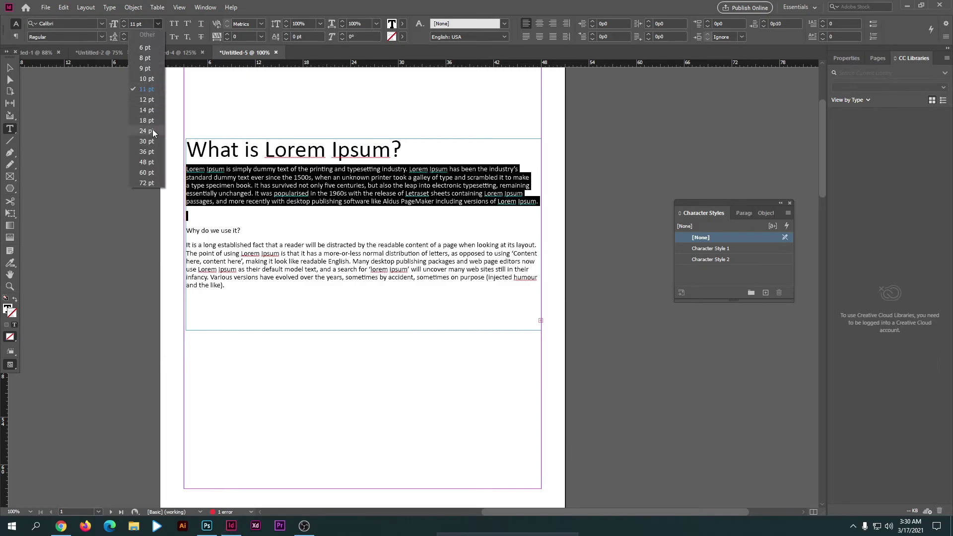
{"action": "left_click", "coordinate": [145, 100]}
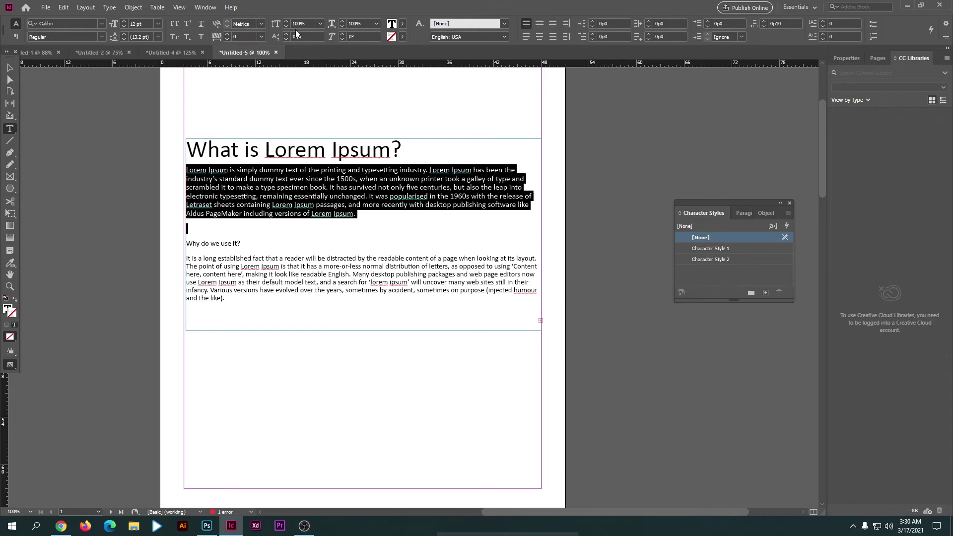
{"action": "left_click", "coordinate": [537, 27]}
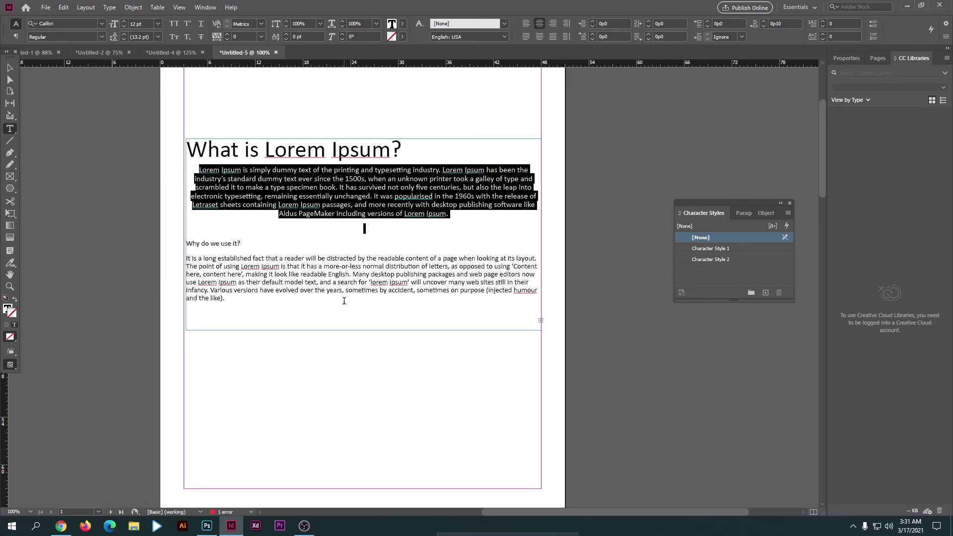
Delete the text frame with the Lorem Ipsum text from the page.
{"action": "left_click", "coordinate": [10, 68]}
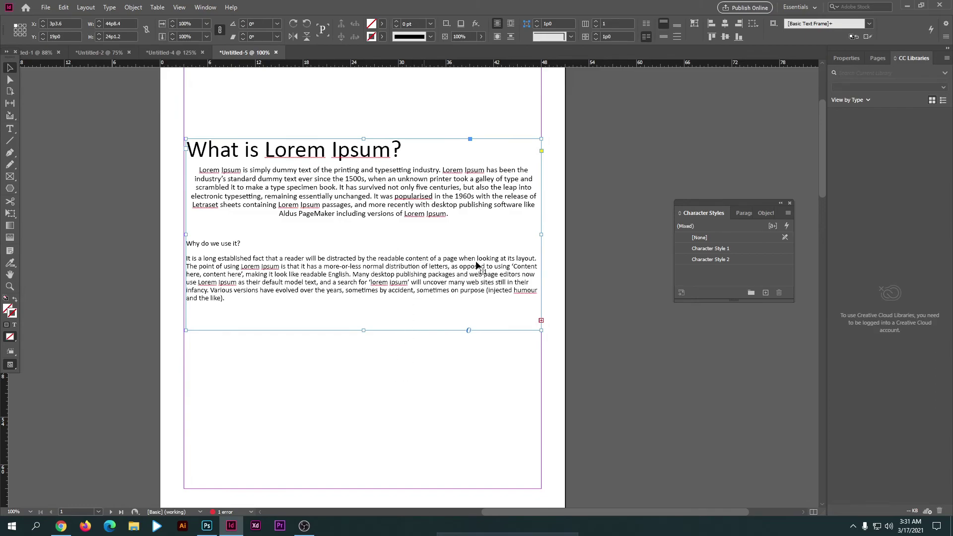
{"action": "key", "text": "Delete"}
Go through the paragraph, character and object style lists once more, and switch to the tutorial thumbnail in Photoshop.
{"action": "left_click", "coordinate": [742, 213]}
{"action": "left_click", "coordinate": [687, 213]}
{"action": "left_click", "coordinate": [744, 217]}
{"action": "left_click", "coordinate": [767, 215]}
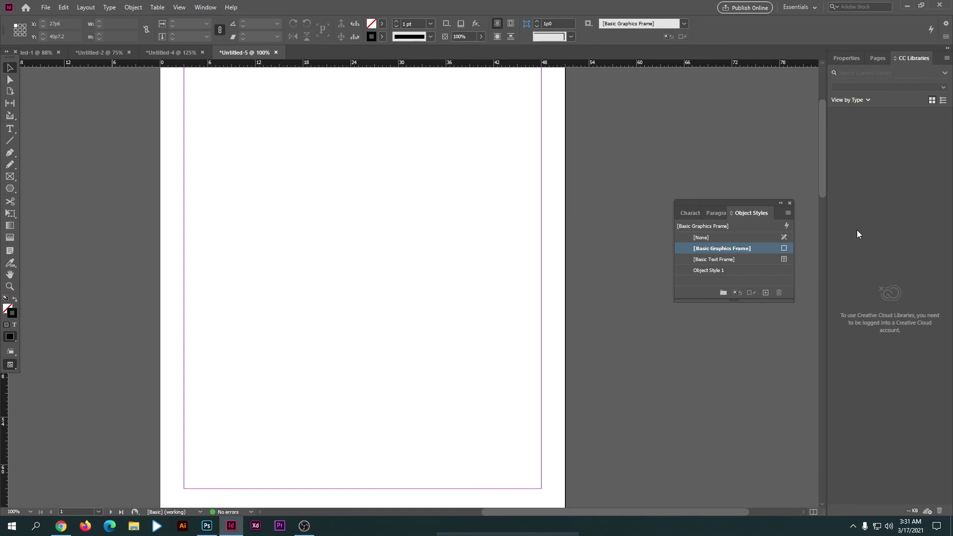
{"action": "key", "text": "alt+Tab"}
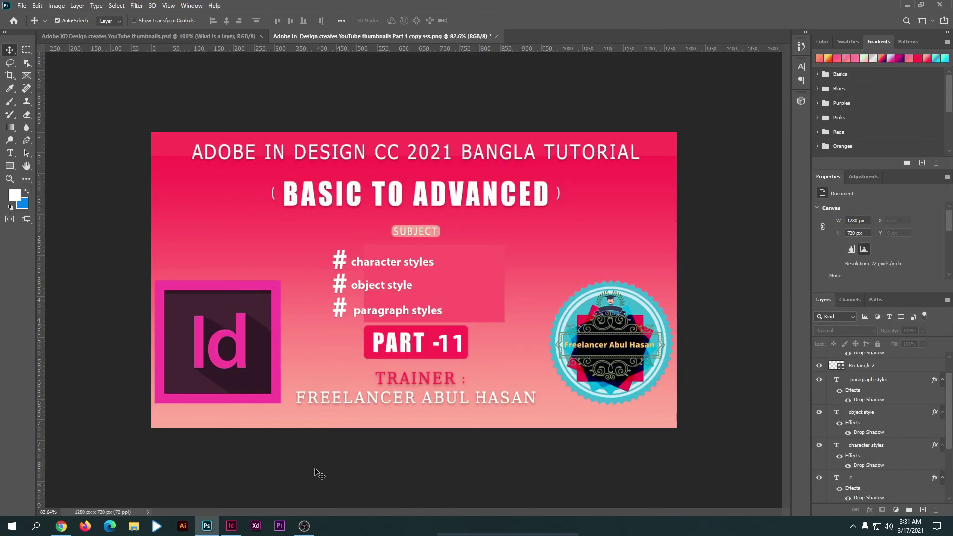